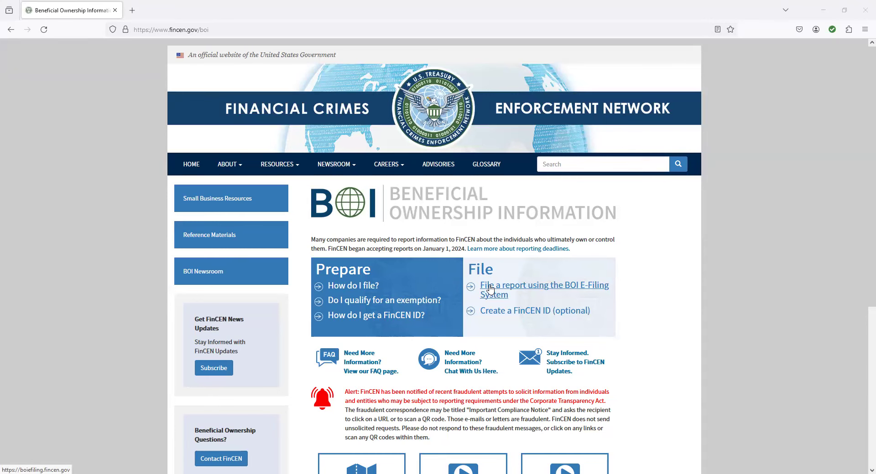
Step: Go to the online BOI E-Filing site and choose File BOIR
left_click(490, 289)
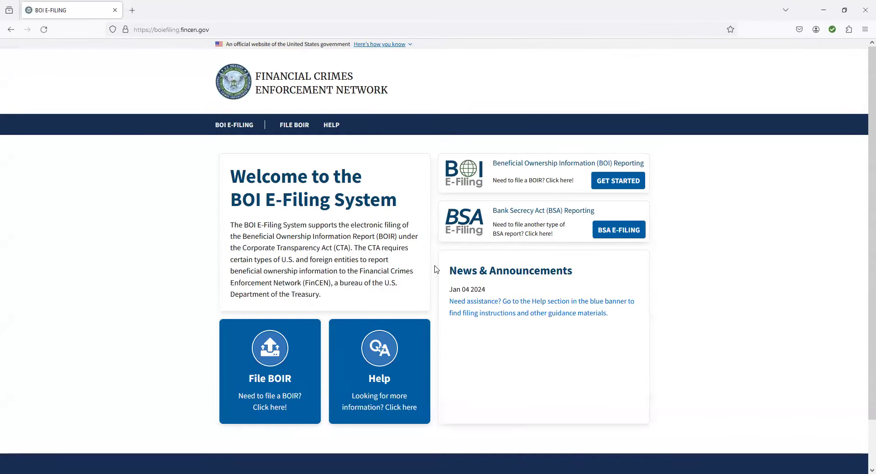
left_click(288, 359)
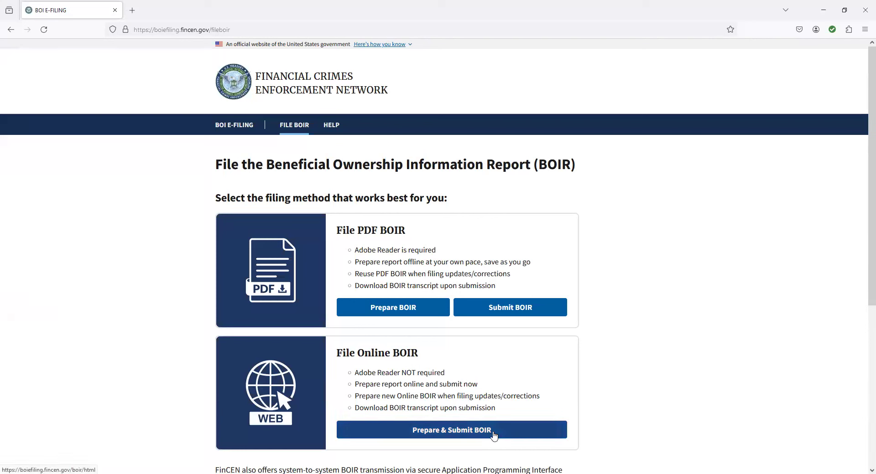
Step: Start an online BOIR, accept the system warning, and select 'a. Initial report' as filing type
left_click(493, 436)
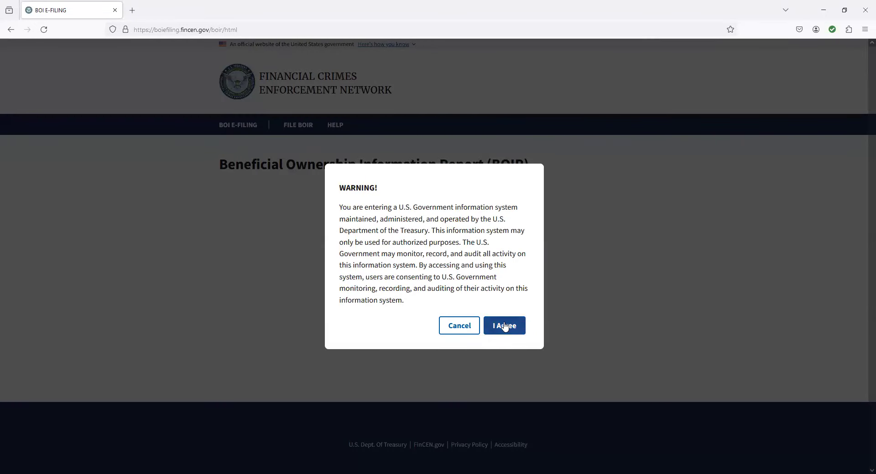
left_click(504, 326)
scroll(351, 345, "down", 2)
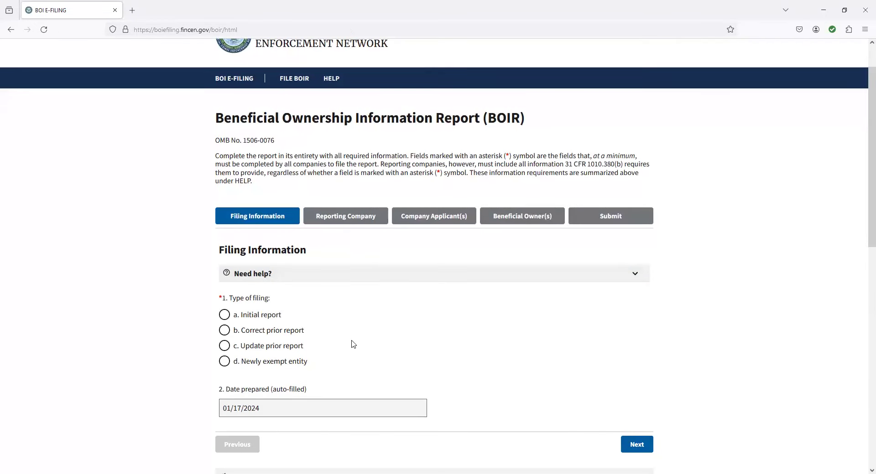
left_click(228, 320)
left_click(628, 445)
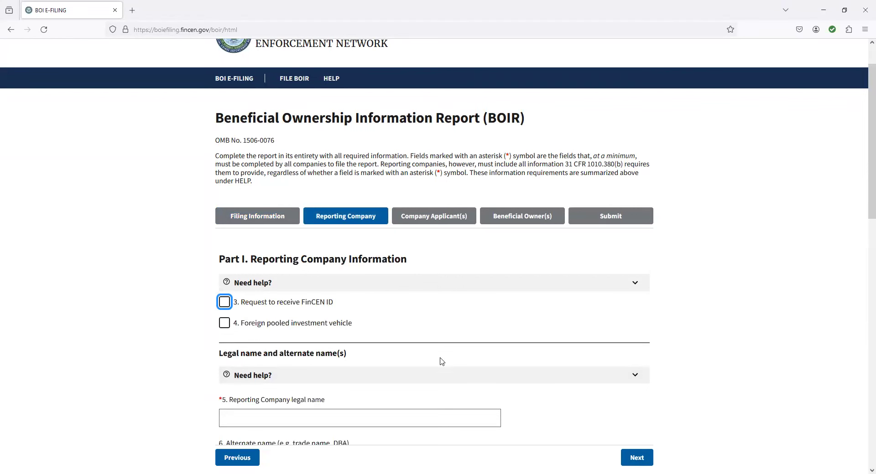
Step: Request a FinCEN ID and enter 'Paar Melis and Associates PC' as the legal name
left_click(225, 304)
scroll(319, 365, "down", 2)
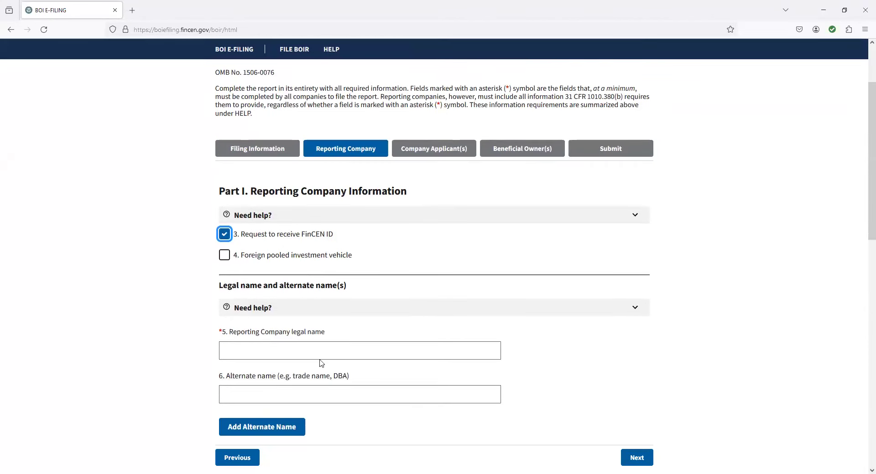
left_click(257, 352)
type("Paar")
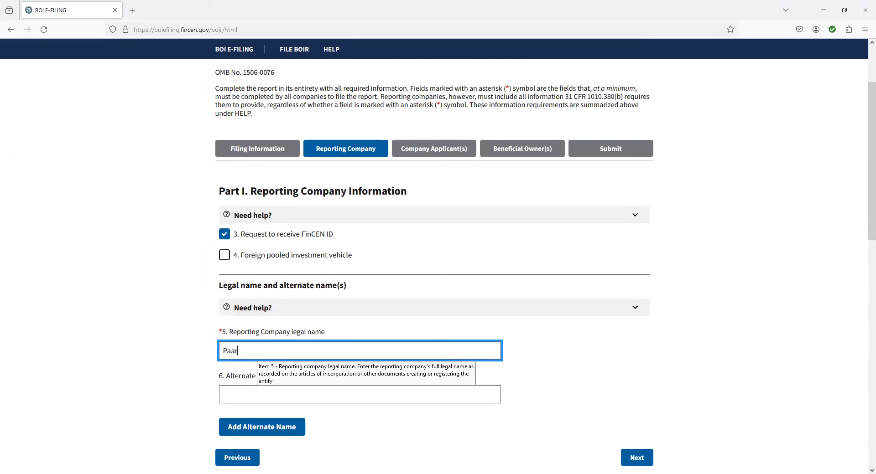
type(" Melis and Associates PC")
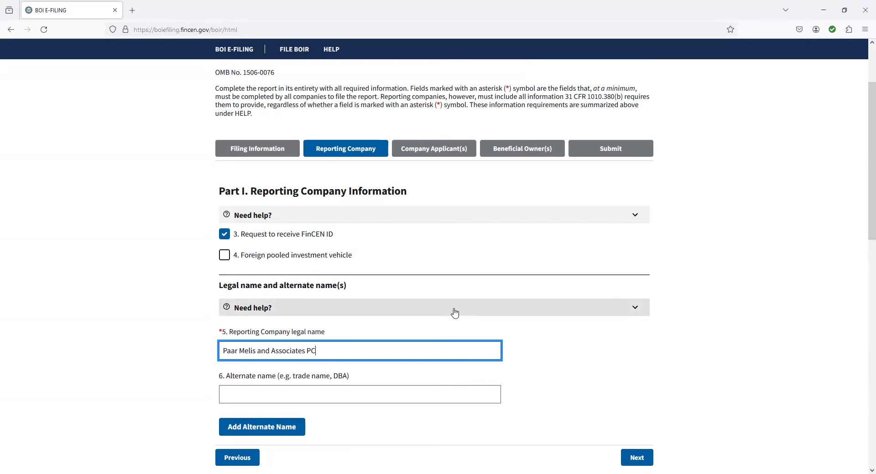
scroll(454, 310, "down", 2)
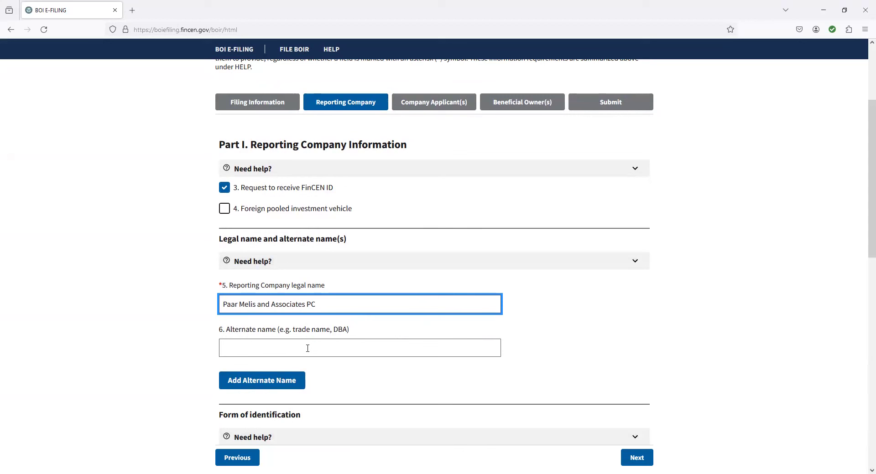
mouse_move(308, 348)
key("Tab")
scroll(381, 359, "down", 2)
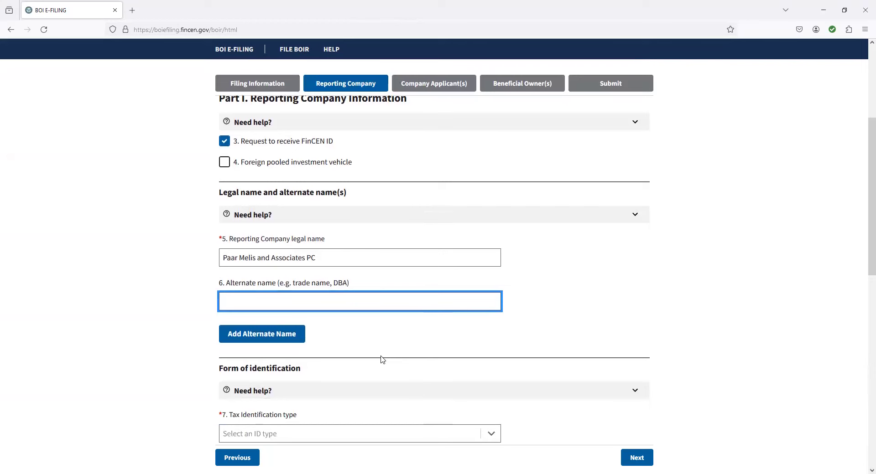
scroll(381, 359, "down", 2)
scroll(382, 356, "down", 1)
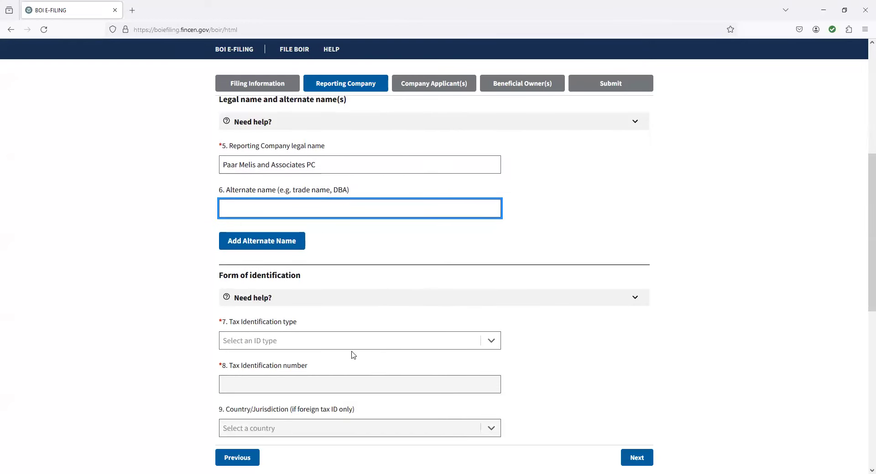
Step: Set the tax identification type to EIN and enter the company's EIN
left_click(344, 342)
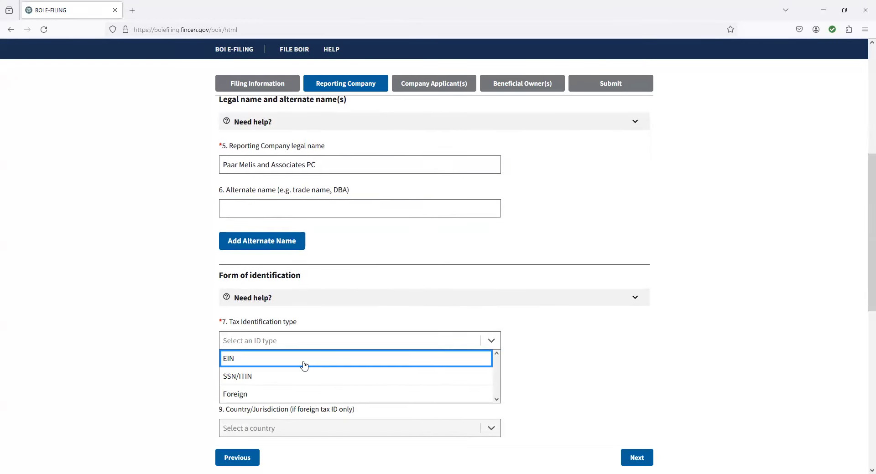
left_click(305, 365)
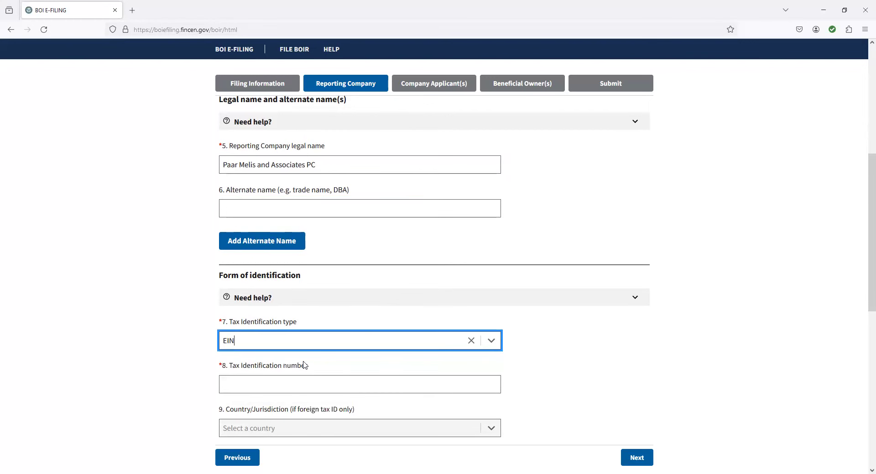
scroll(446, 215, "up", 1)
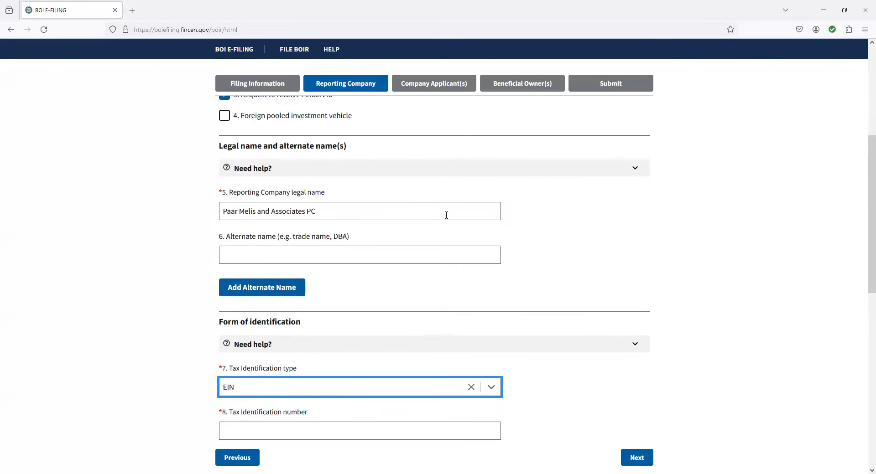
scroll(433, 248, "down", 3)
left_click(285, 289)
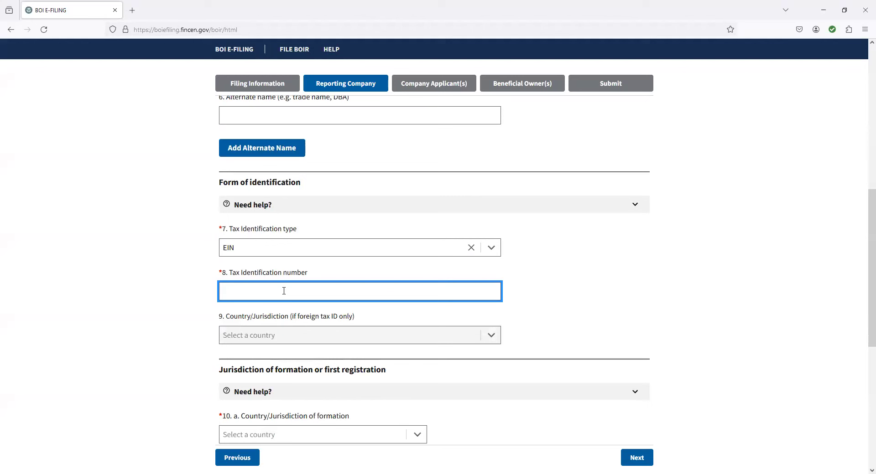
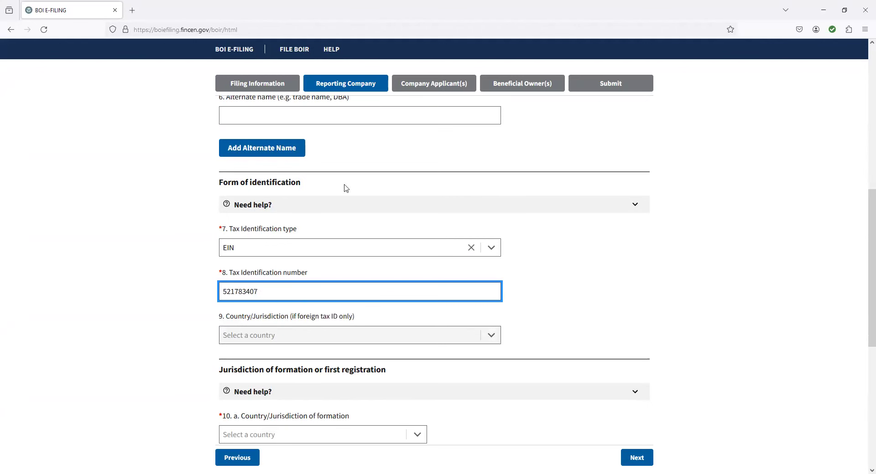
scroll(491, 302, "down", 2)
scroll(451, 319, "down", 2)
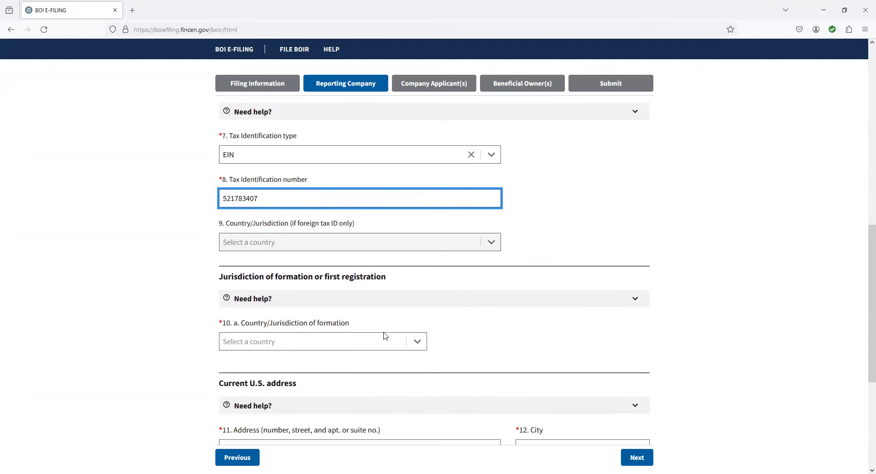
Step: Set the formation jurisdiction to United States, Maryland
left_click(318, 342)
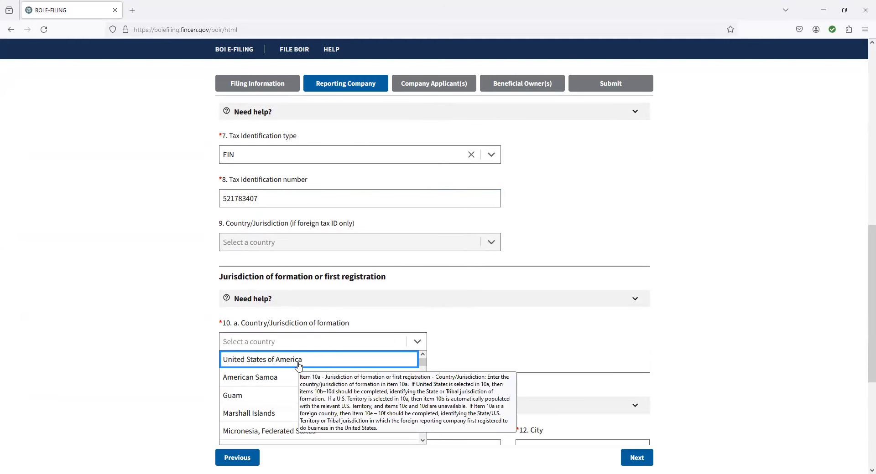
left_click(299, 359)
scroll(451, 273, "down", 3)
left_click(319, 313)
type("Maryland")
left_click(381, 357)
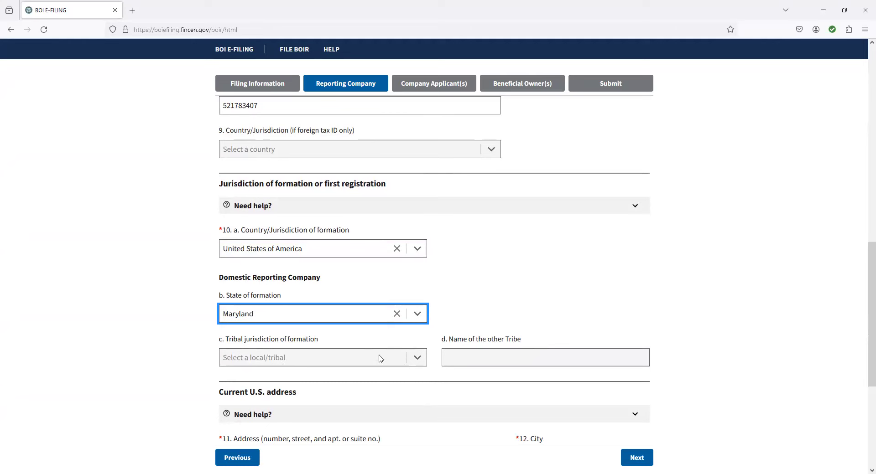
scroll(462, 350, "down", 2)
scroll(328, 283, "down", 1)
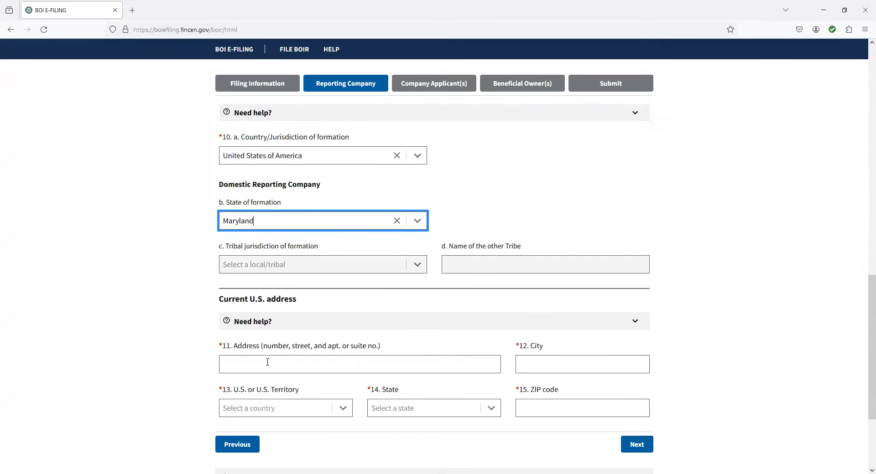
Step: Enter the company's current street address and city
left_click(272, 361)
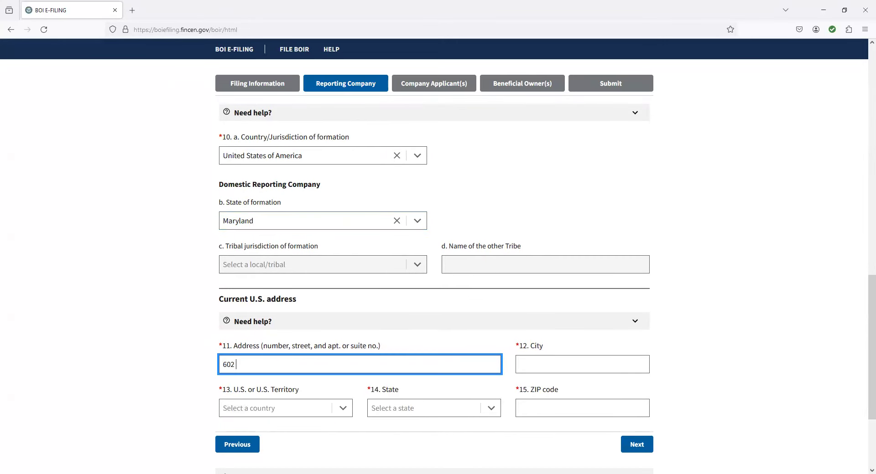
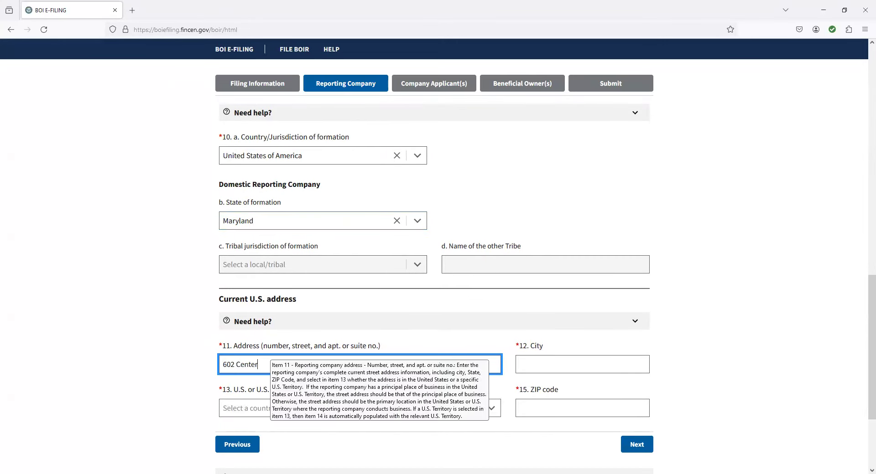
left_click(570, 363)
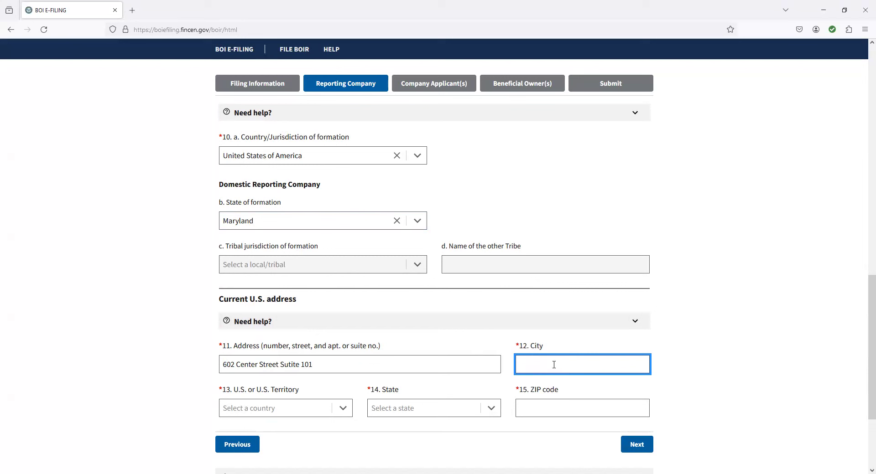
type("Mount Airy")
key("Tab")
Step: Select Maryland as the address state and enter the ZIP code
type("u")
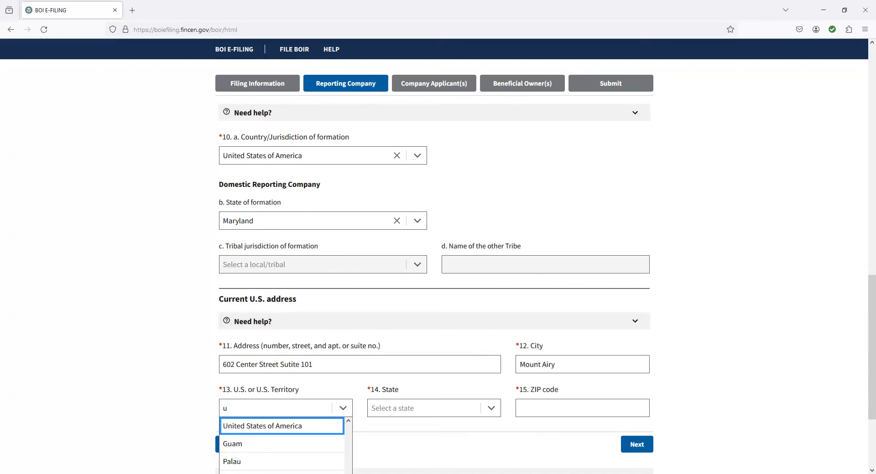
key("Tab")
type("Maryland")
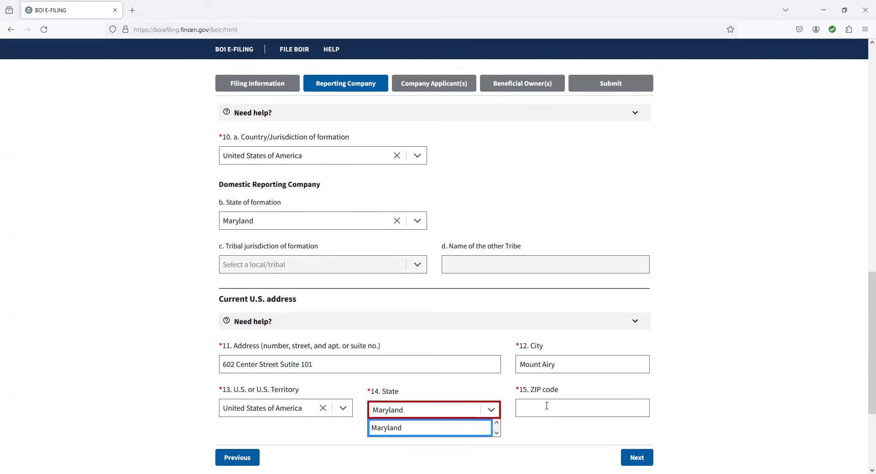
left_click(548, 407)
left_click(440, 417)
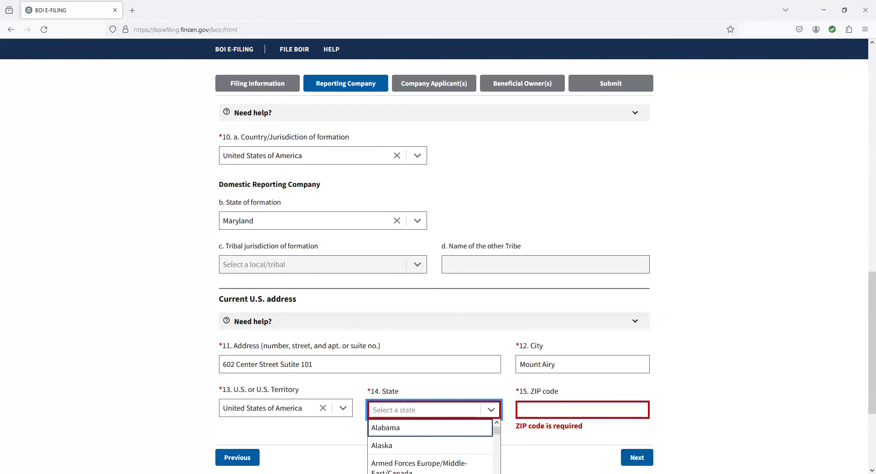
type("mar")
left_click(421, 433)
left_click(543, 409)
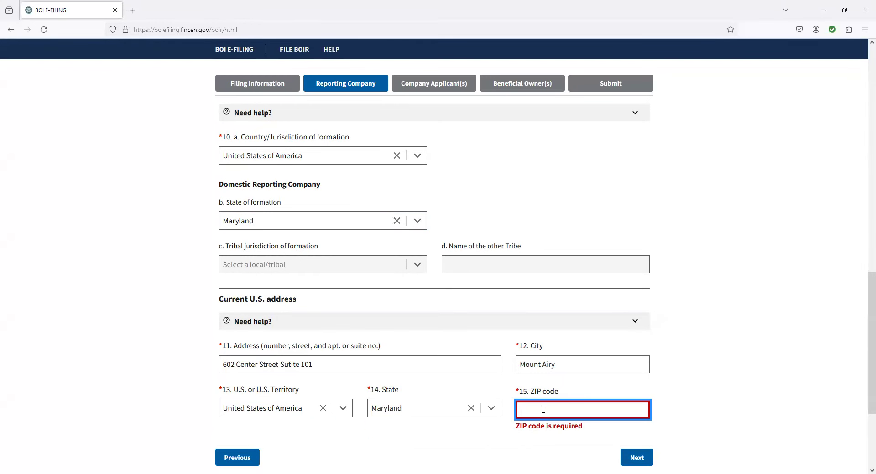
type("21771")
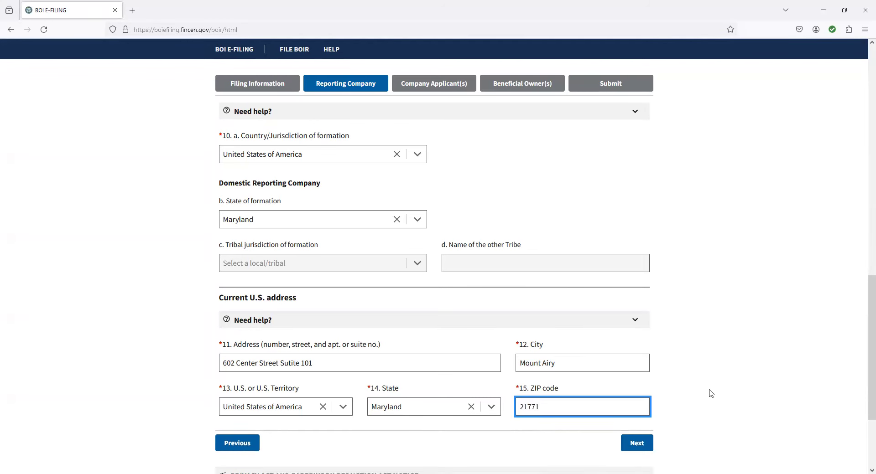
scroll(684, 351, "down", 3)
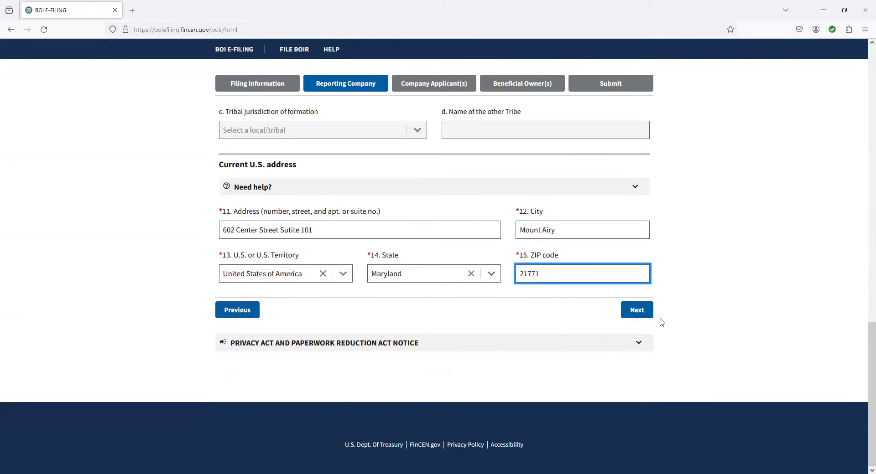
Step: Advance to Company Applicant(s) and confirm the company is an existing reporting company
left_click(637, 311)
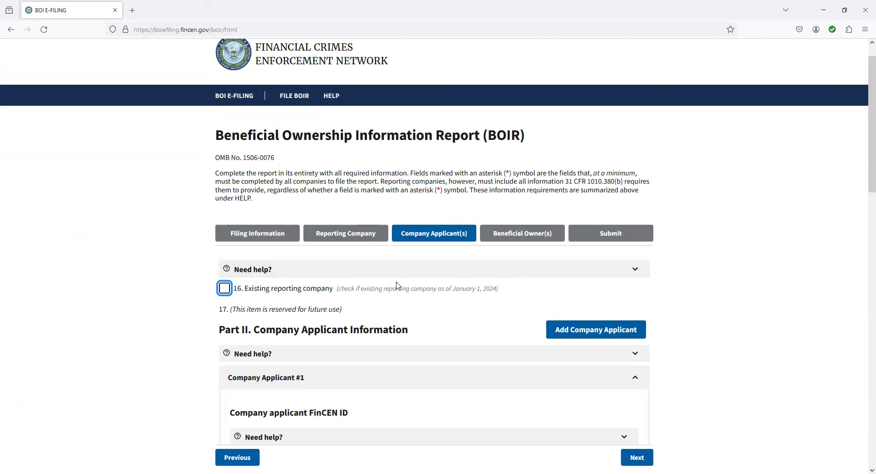
left_click(229, 292)
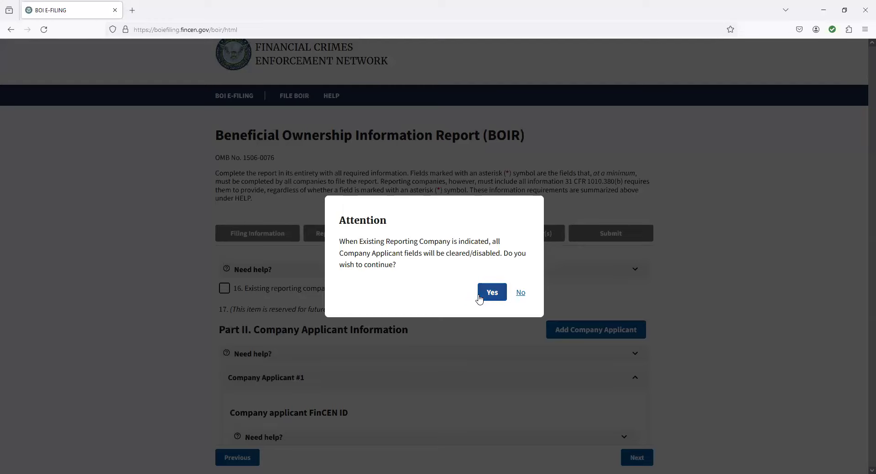
left_click(480, 296)
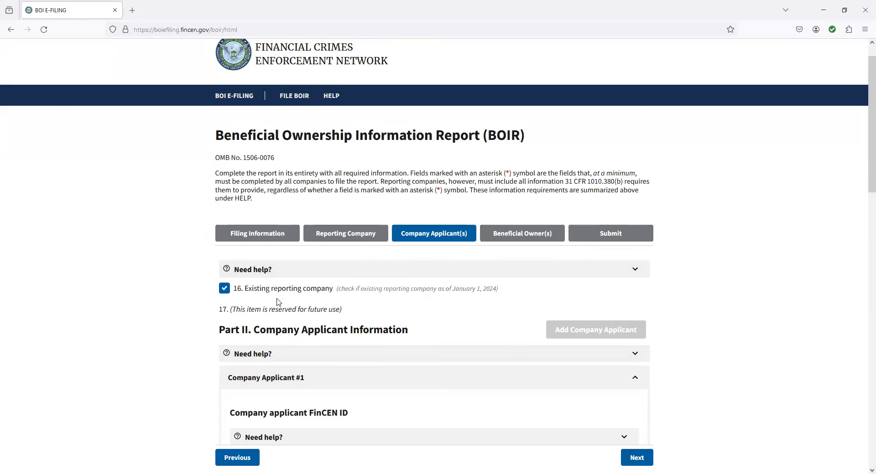
scroll(283, 292, "down", 2)
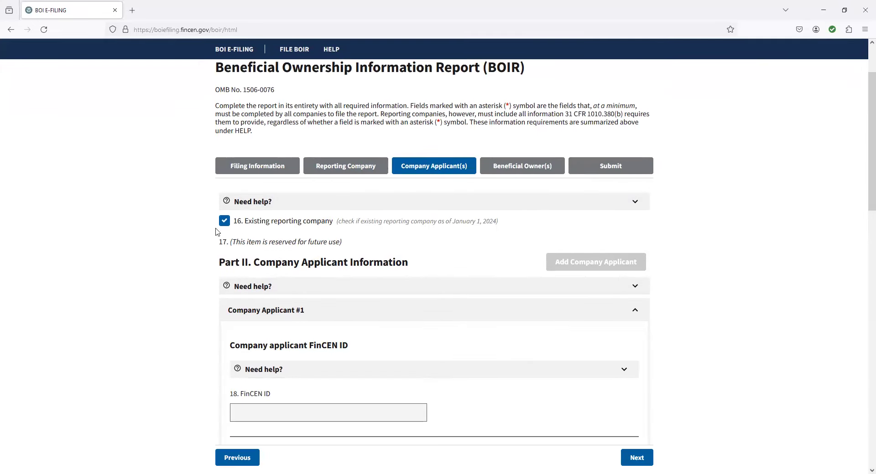
scroll(434, 274, "down", 20)
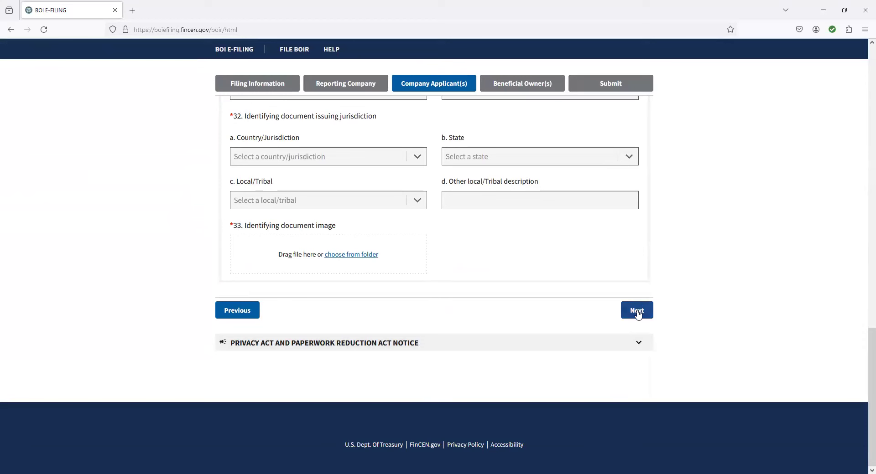
Step: Advance to Beneficial Owner(s) and enter 'Paar Melis and Associates PC' as owner #1 legal name, Exempt entity unticked
left_click(636, 311)
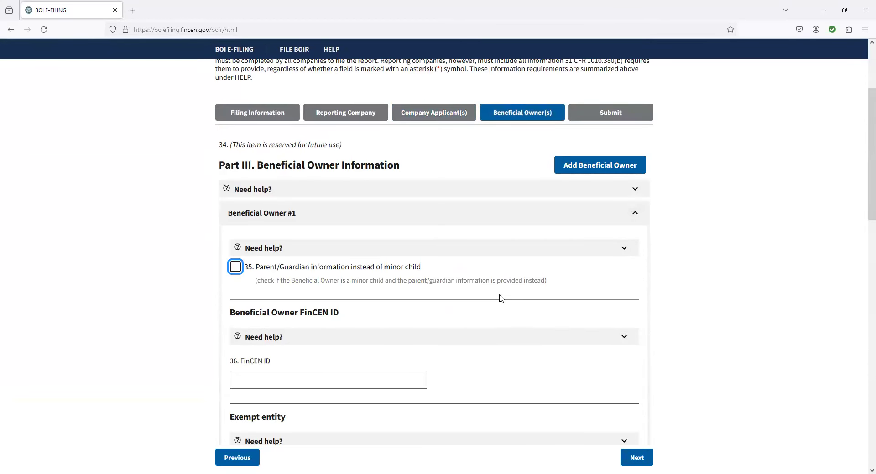
scroll(501, 299, "down", 2)
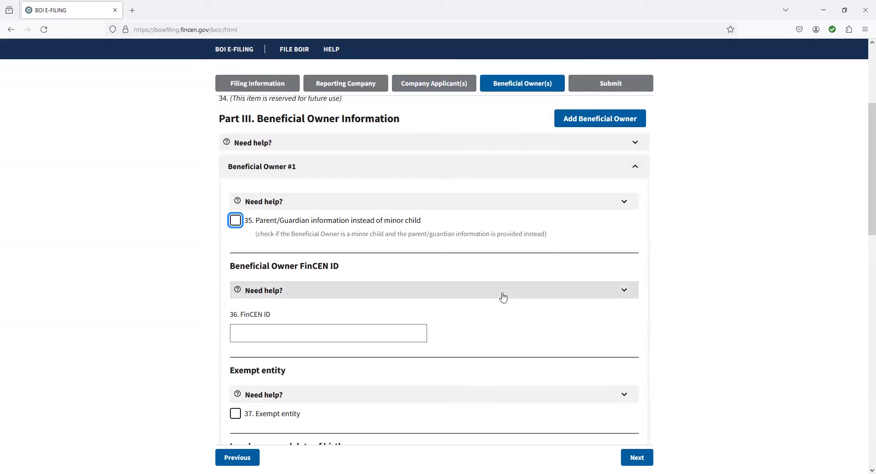
mouse_move(502, 302)
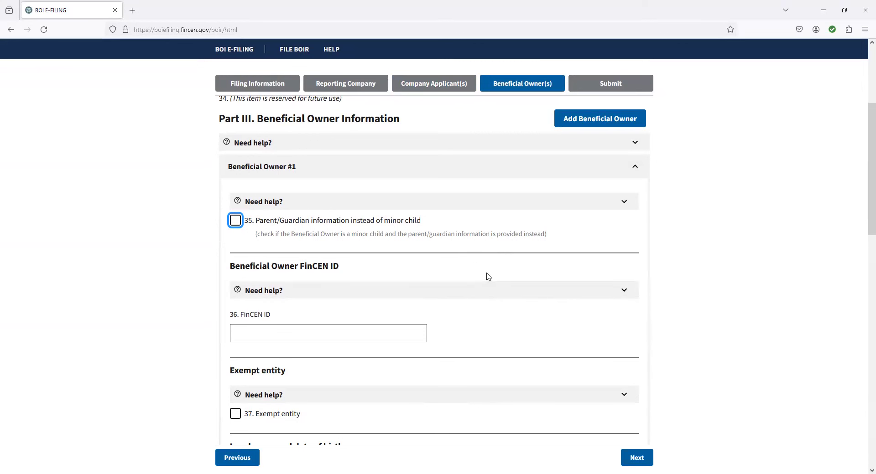
scroll(487, 275, "down", 1)
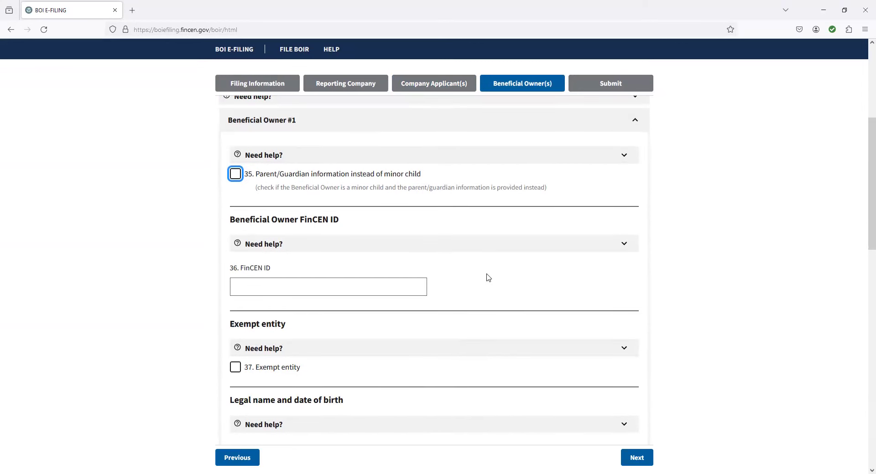
mouse_move(483, 280)
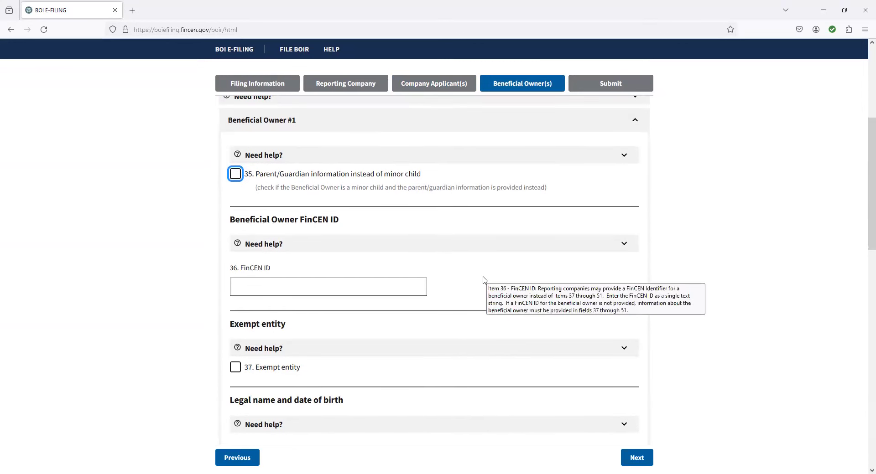
left_click(235, 368)
left_click(239, 310)
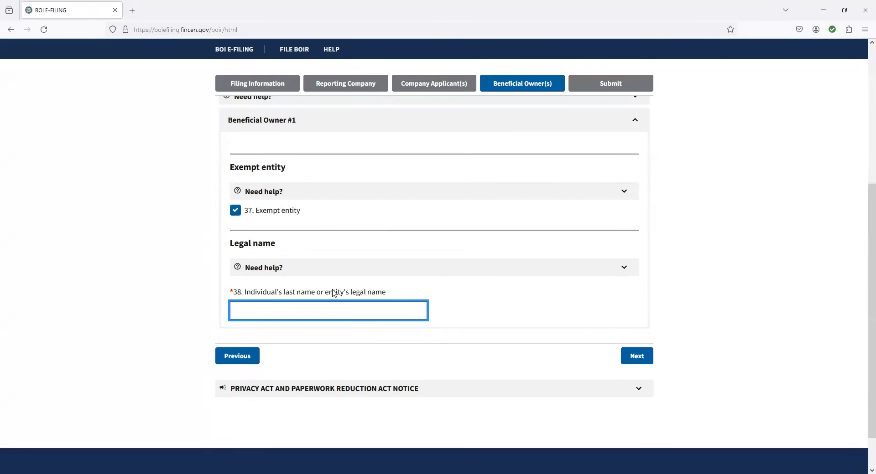
type("PaarMelis and Associates PC")
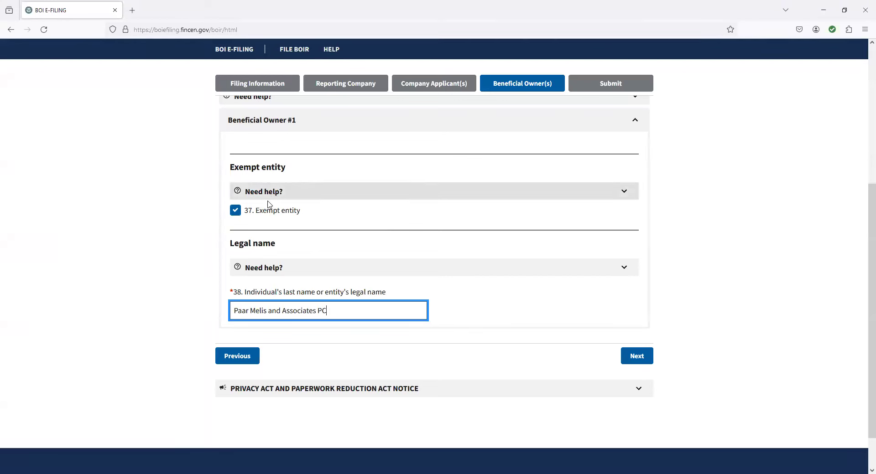
left_click(244, 212)
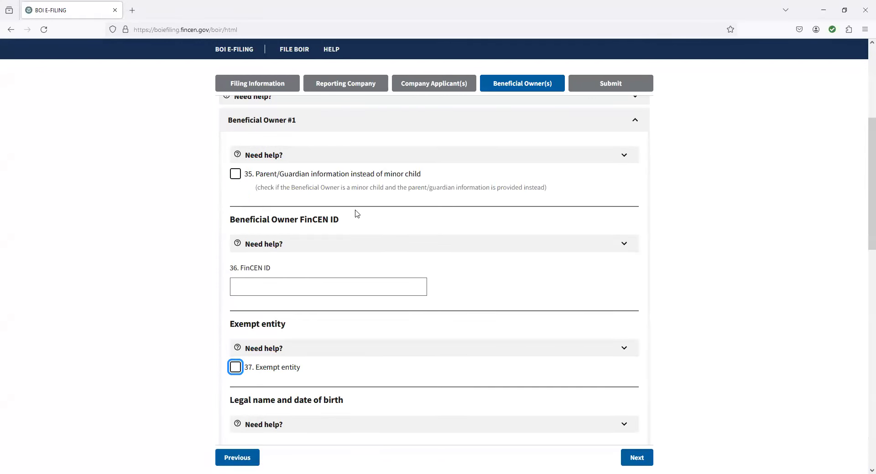
scroll(336, 215, "down", 2)
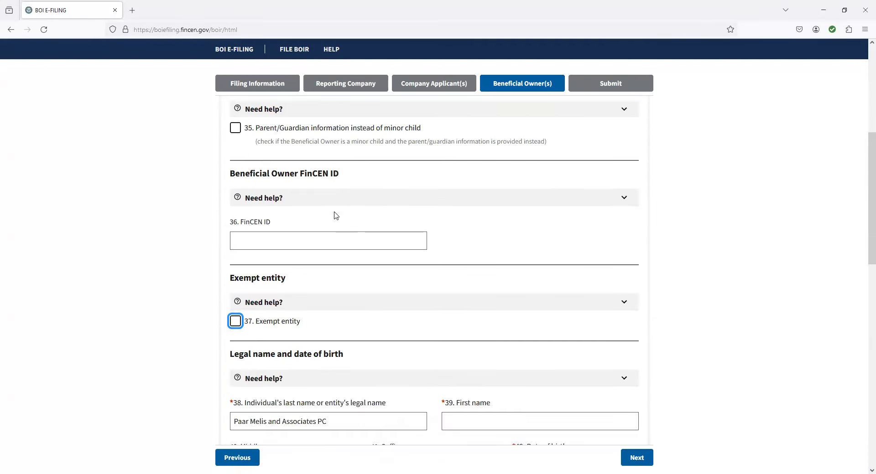
scroll(336, 215, "down", 3)
triple_click(313, 274)
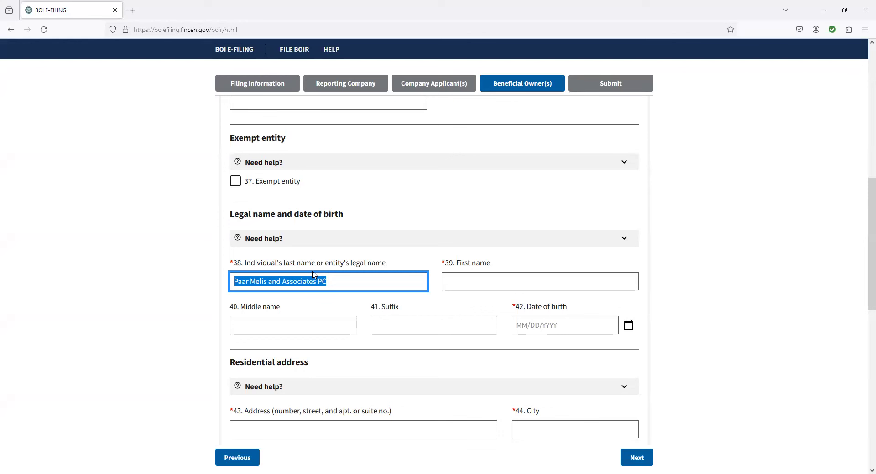
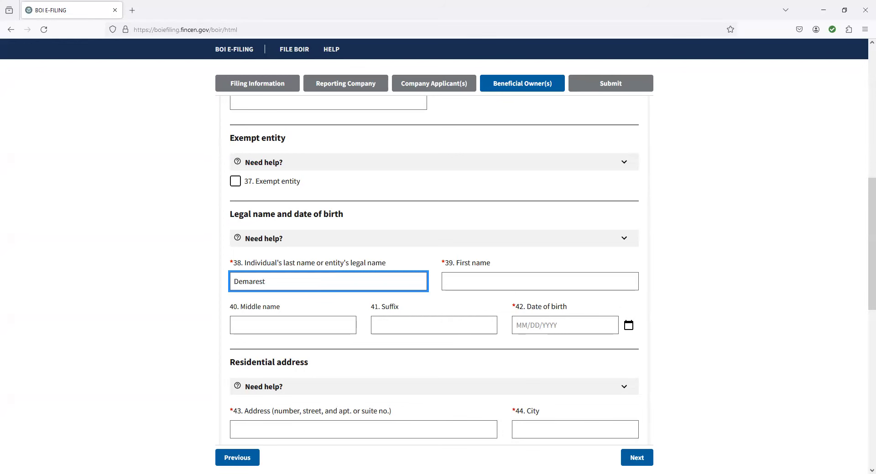
Step: Enter owner #1's last, first and middle names and date of birth
key("Tab")
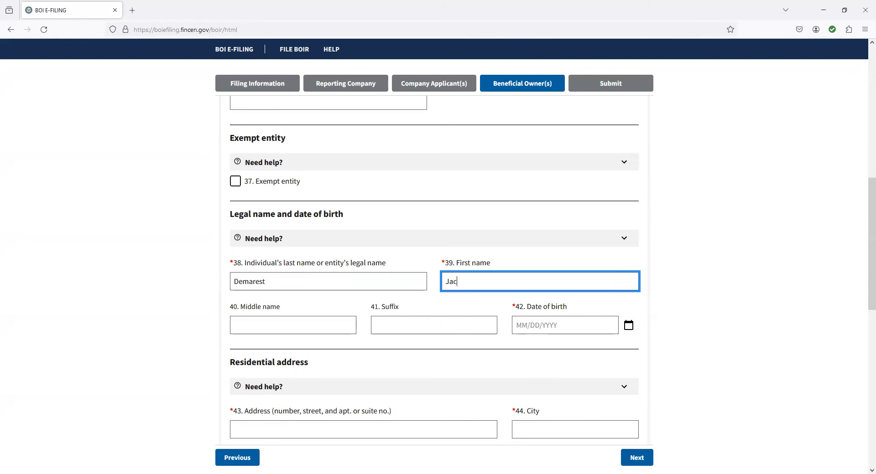
key("Tab")
key("Tab")
key("Tab")
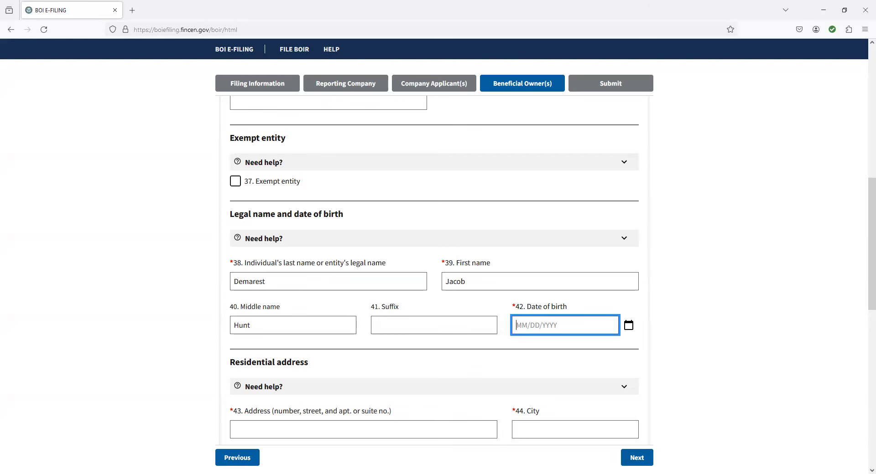
Step: Enter owner #1's residential street, city, United States, Maryland and ZIP code
scroll(337, 328, "down", 2)
left_click(338, 330)
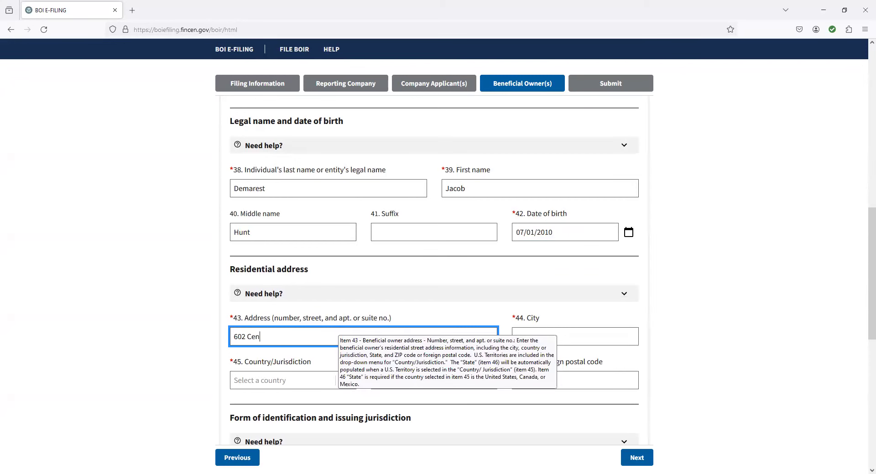
left_click(575, 337)
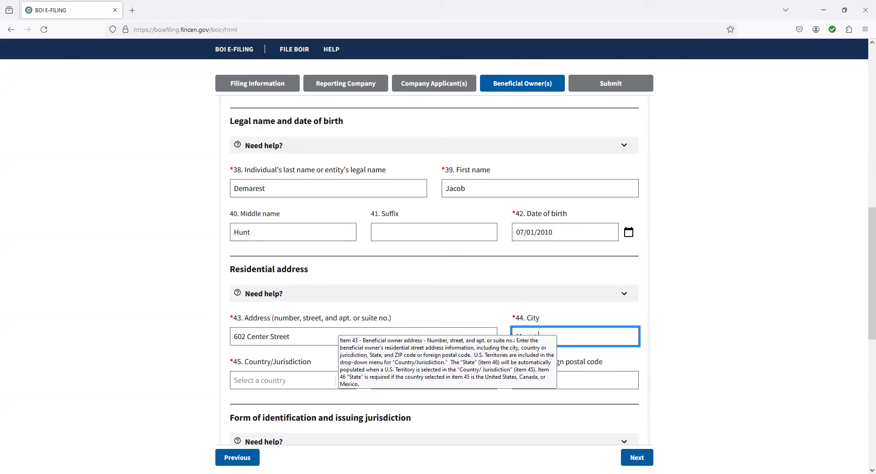
type("Airy")
key("Tab")
type("United")
key("Return")
key("Tab")
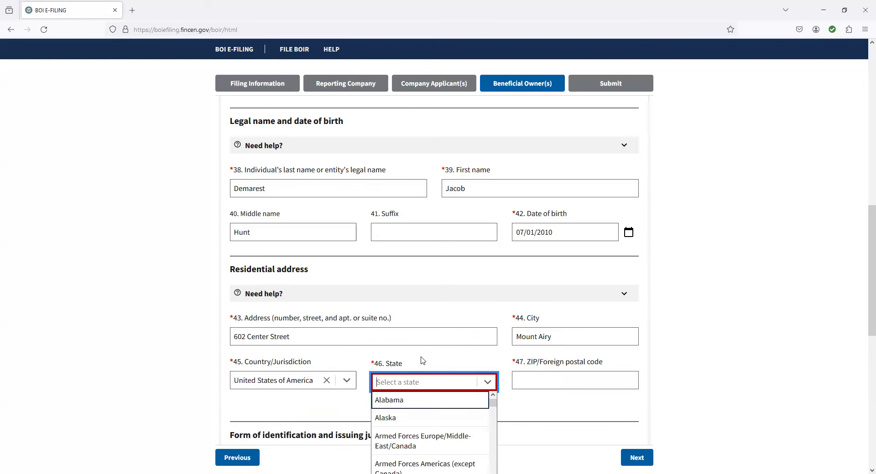
type("Maryland")
key("Return")
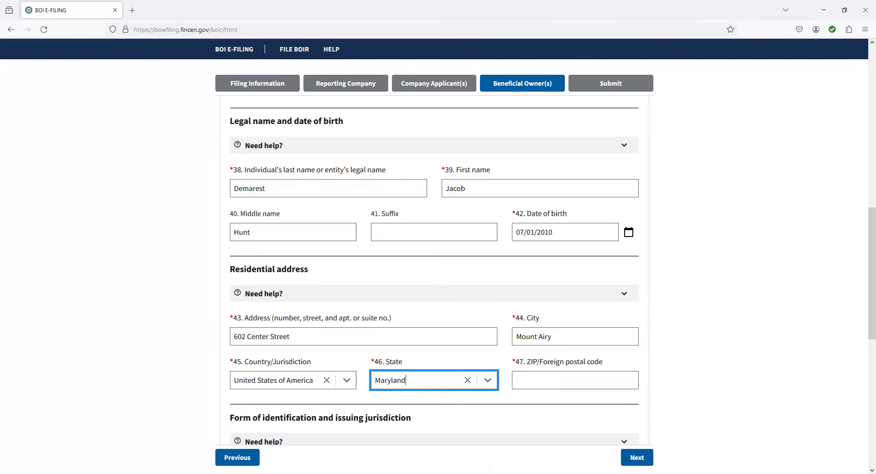
key("Tab")
key("Tab")
type("21")
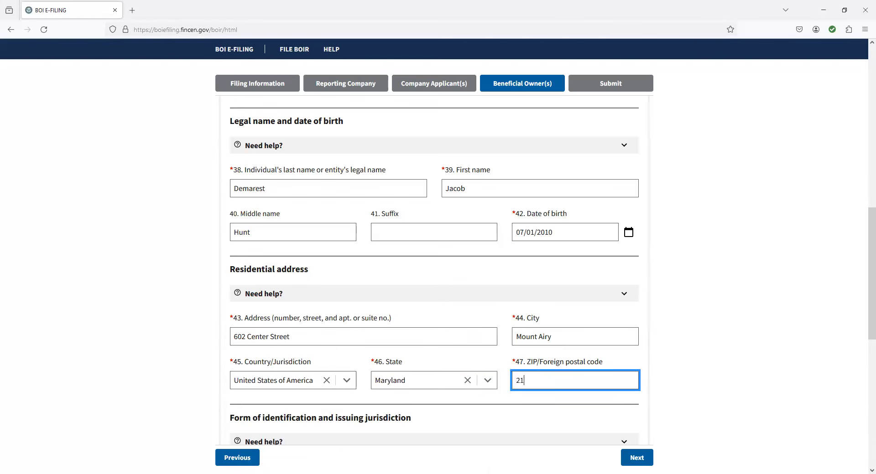
type("771")
triple_click(401, 339)
scroll(401, 346, "down", 4)
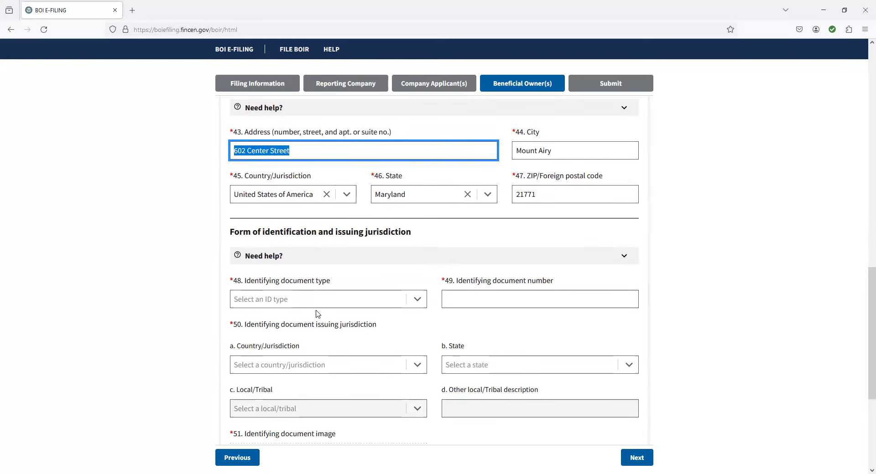
Step: Identify the owner by State issued driver's license, enter its number, and set issuing country to United States
left_click(414, 301)
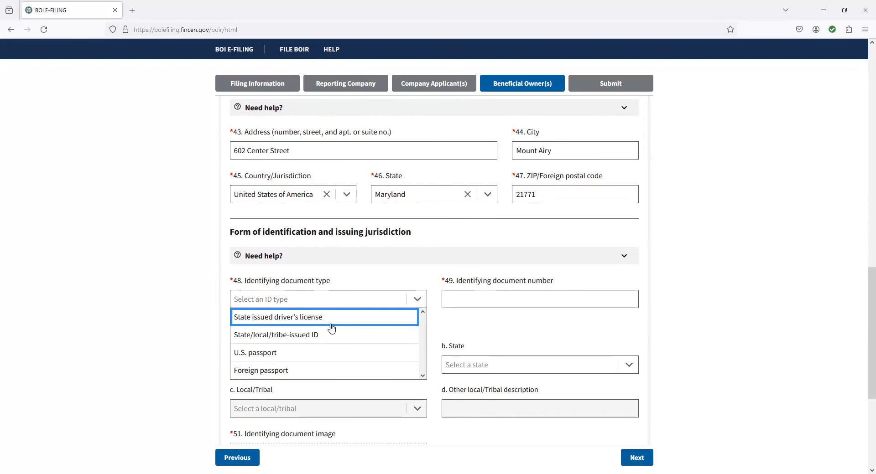
scroll(308, 352, "down", 1)
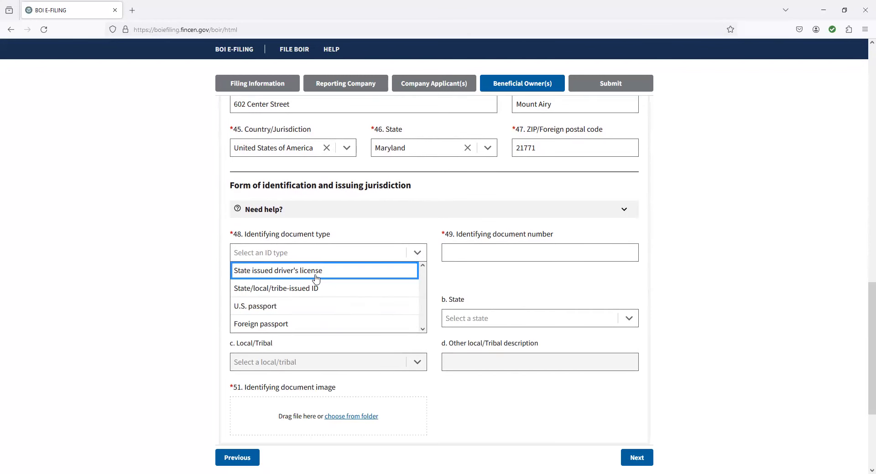
left_click(314, 274)
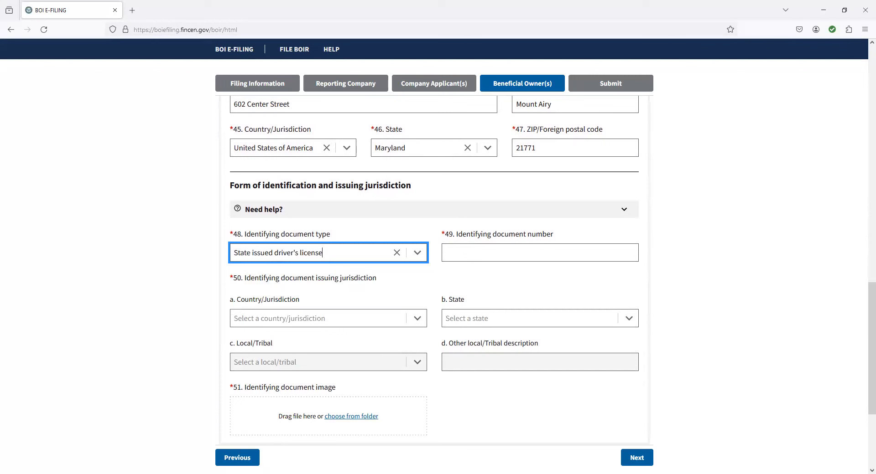
left_click(489, 256)
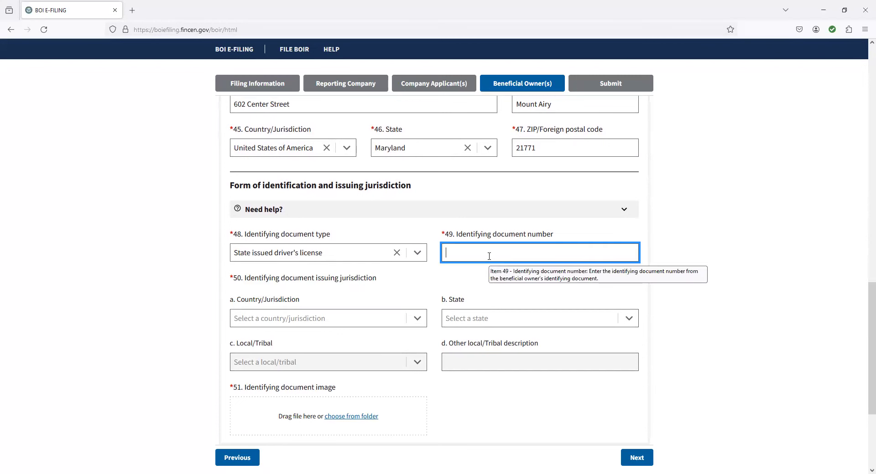
left_click(324, 323)
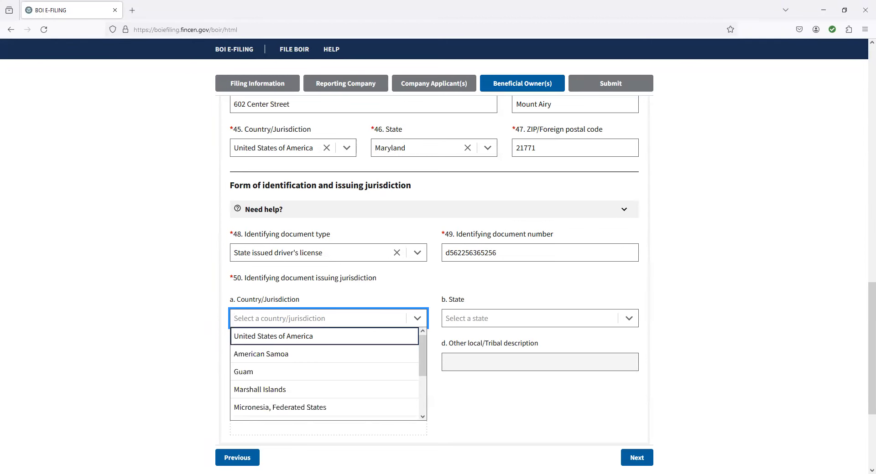
type("unit")
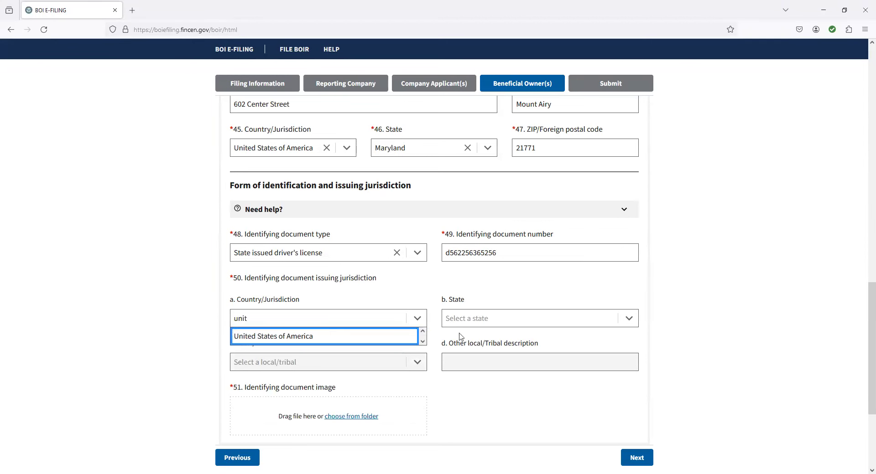
scroll(225, 231, "up", 15)
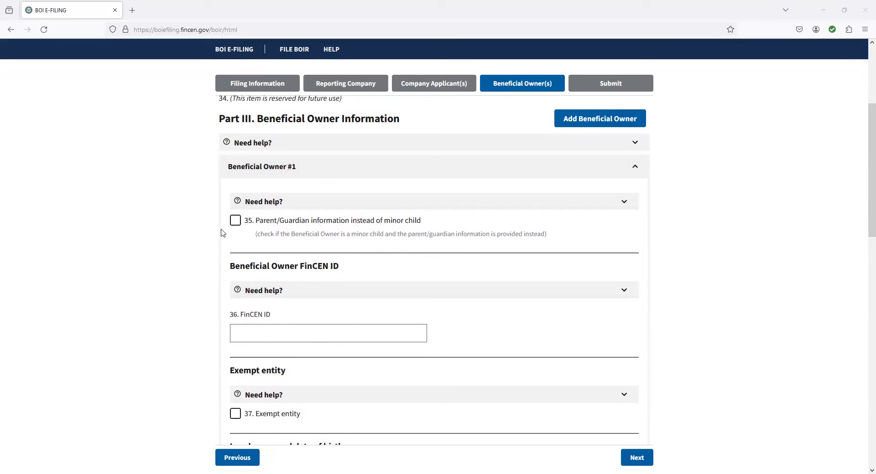
Step: Scroll through the completed Beneficial Owner #1 entry to review its details
scroll(388, 250, "down", 2)
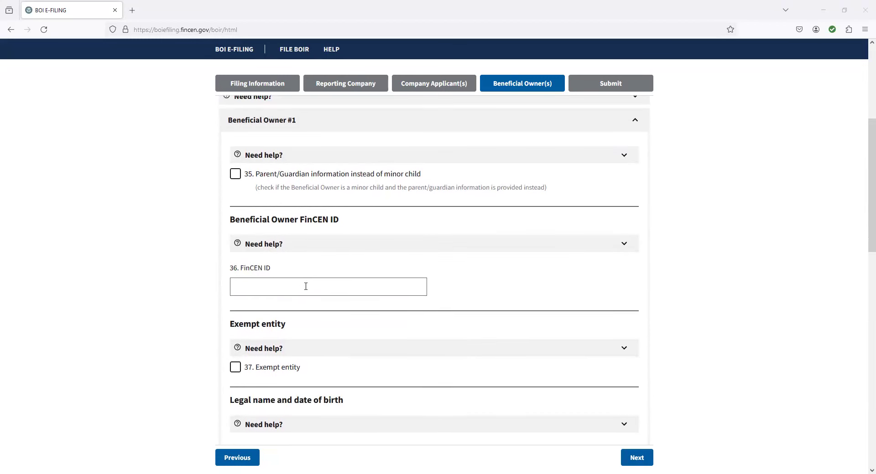
scroll(312, 292, "down", 1)
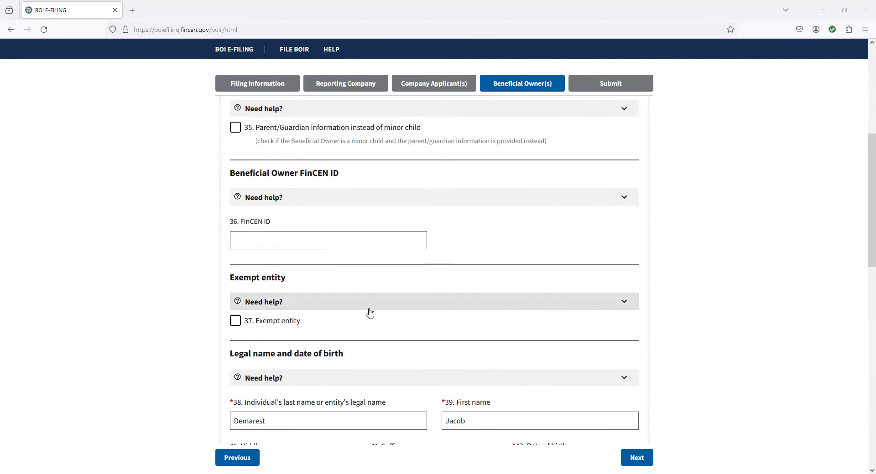
scroll(368, 313, "up", 4)
scroll(375, 313, "down", 5)
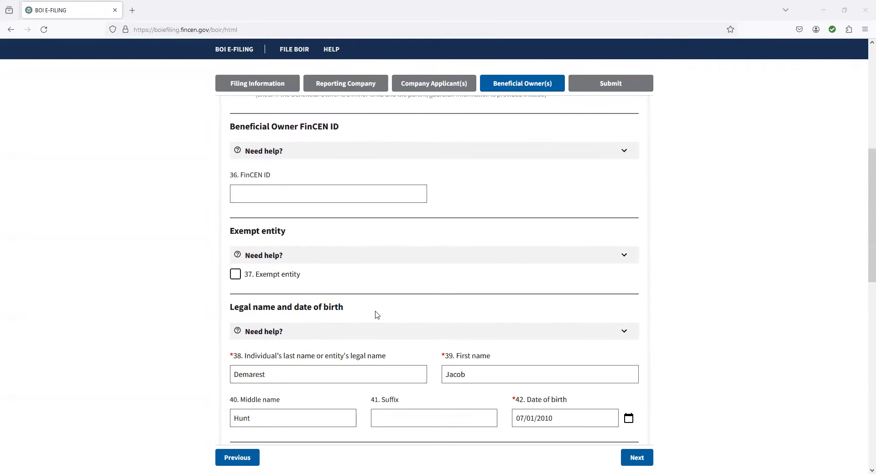
scroll(377, 315, "down", 4)
scroll(352, 334, "down", 4)
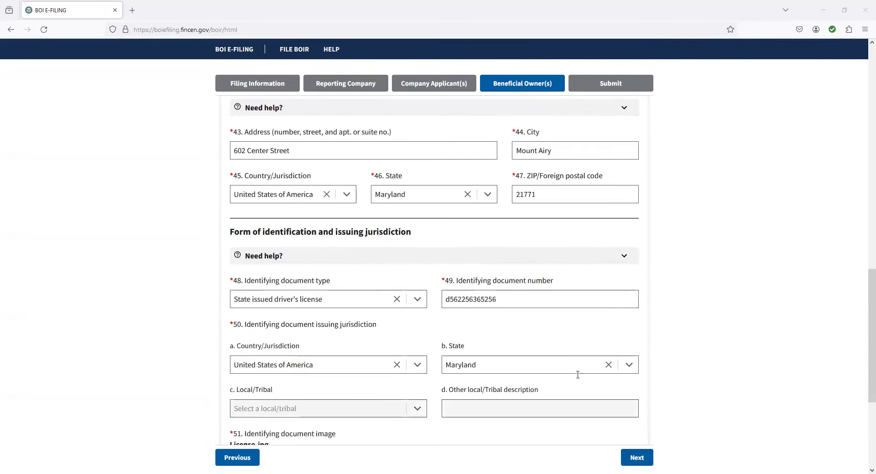
scroll(578, 375, "up", 15)
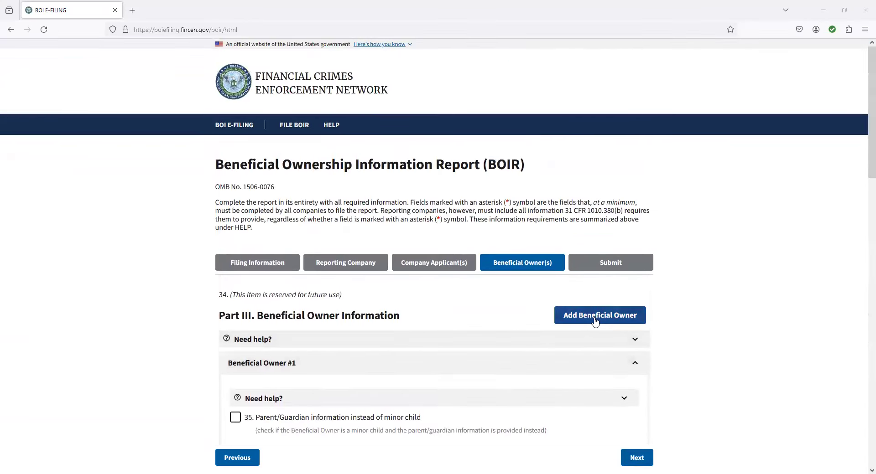
scroll(383, 363, "down", 15)
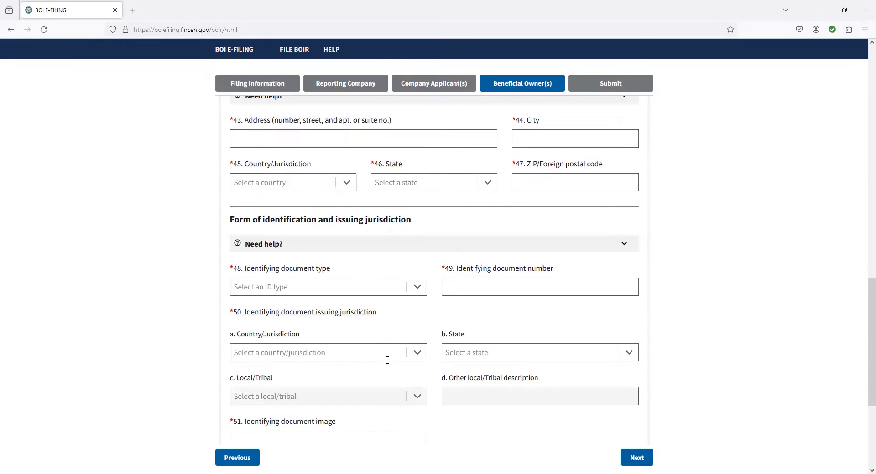
scroll(387, 360, "down", 3)
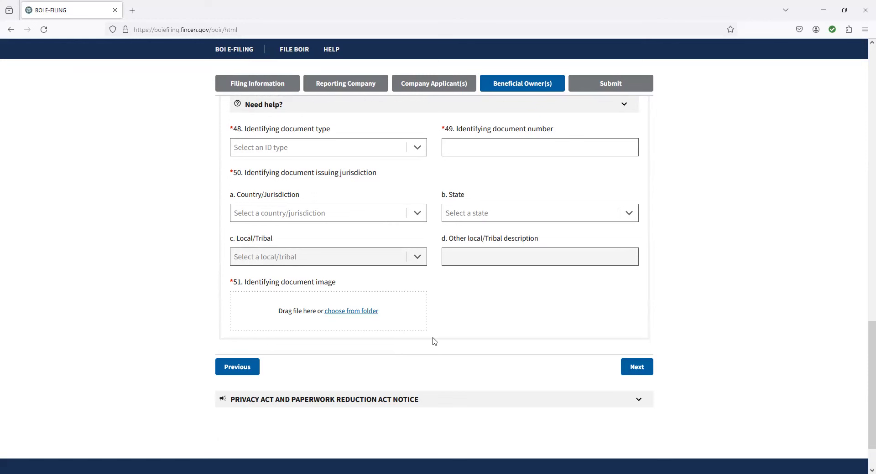
scroll(435, 338, "up", 2)
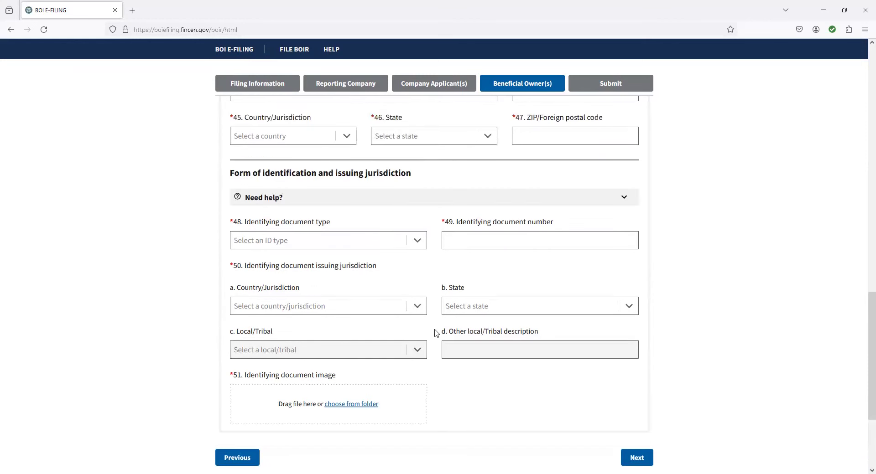
scroll(435, 333, "up", 7)
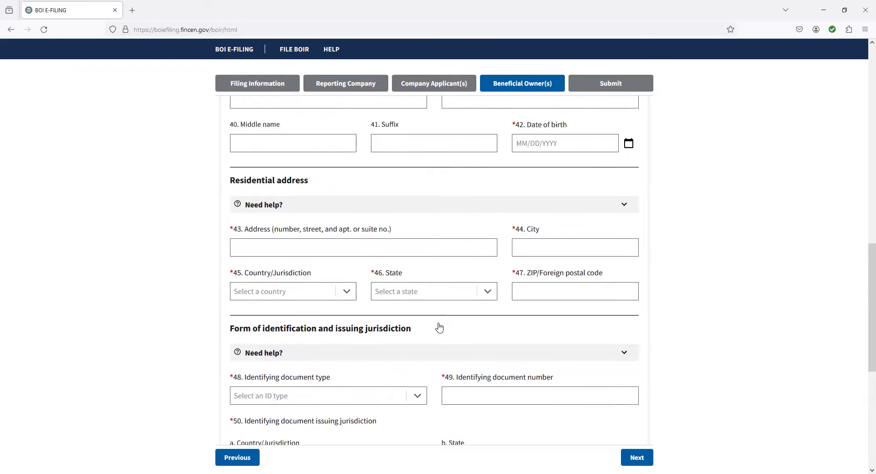
scroll(447, 259, "up", 6)
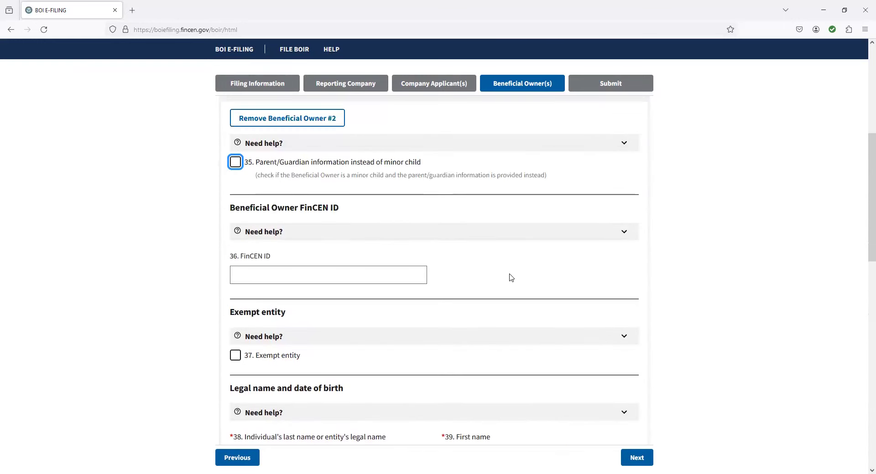
scroll(635, 223, "up", 2)
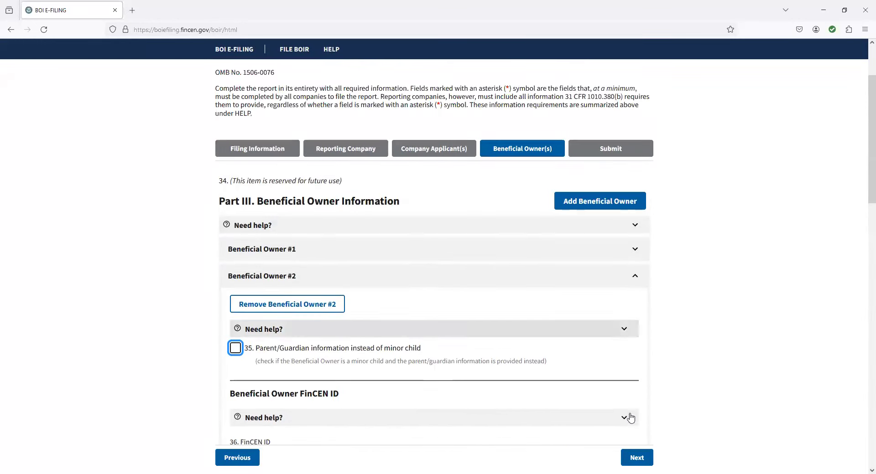
Step: Advance to Submit and enter the submitter's email, first name and last name
left_click(642, 458)
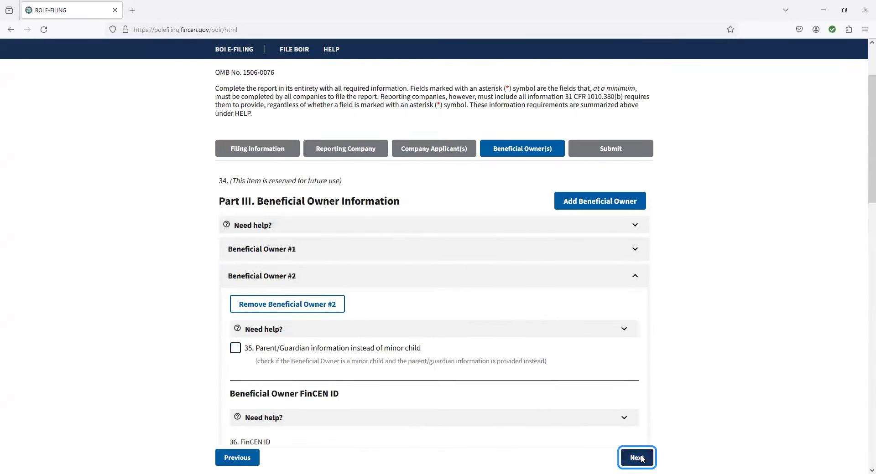
left_click(319, 295)
left_click(269, 338)
key("Tab")
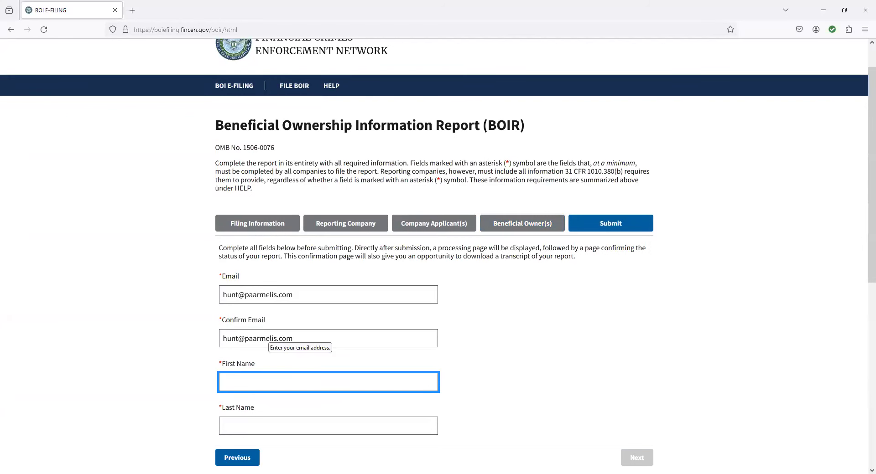
key("Tab")
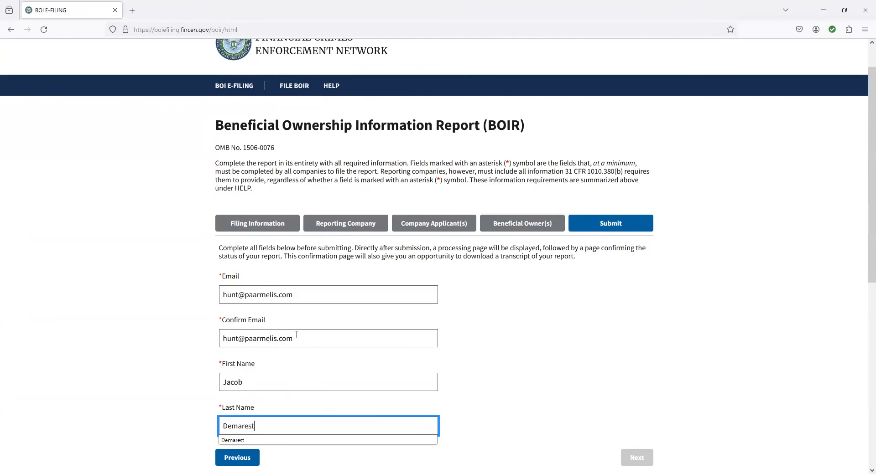
left_click(522, 223)
Step: Return to the Submit step and agree to the filing certification
left_click(596, 111)
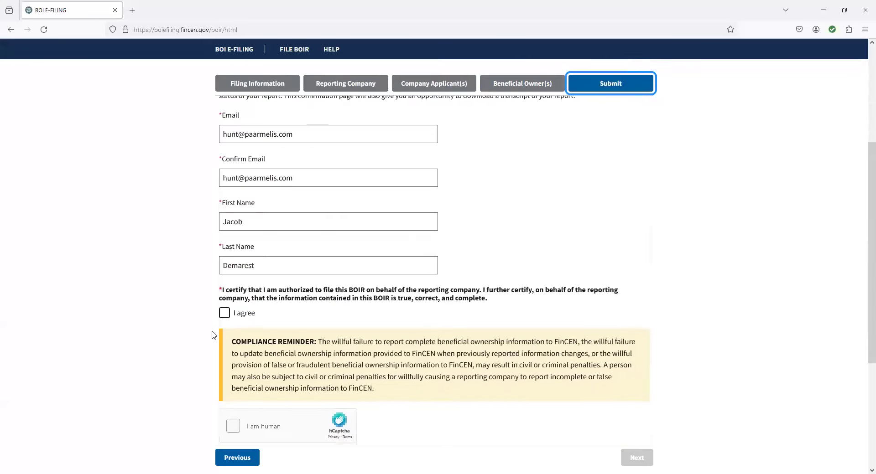
left_click(224, 313)
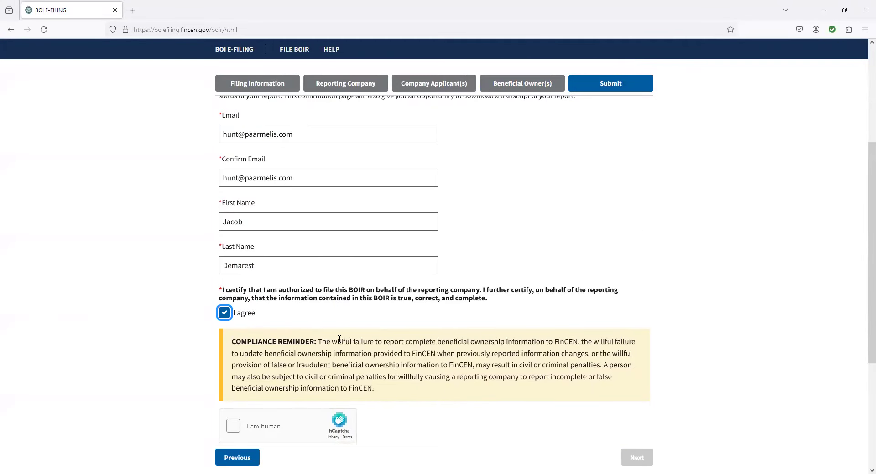
scroll(287, 328, "up", 2)
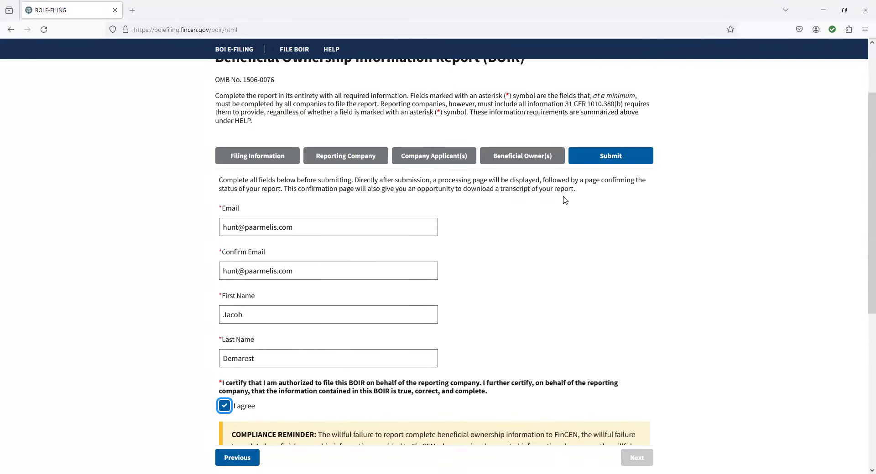
scroll(564, 200, "down", 3)
left_click(232, 379)
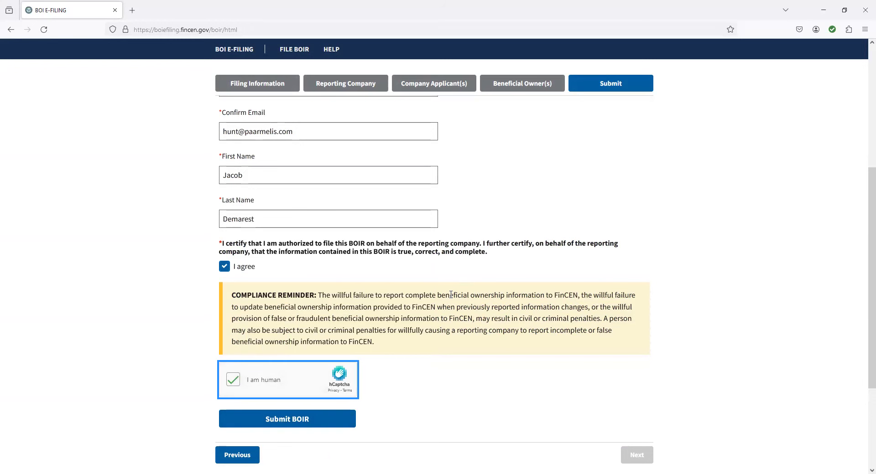
Step: Scroll the Submit page up and down to bring the hCaptcha 'I am human' checkbox into view
scroll(451, 297, "up", 2)
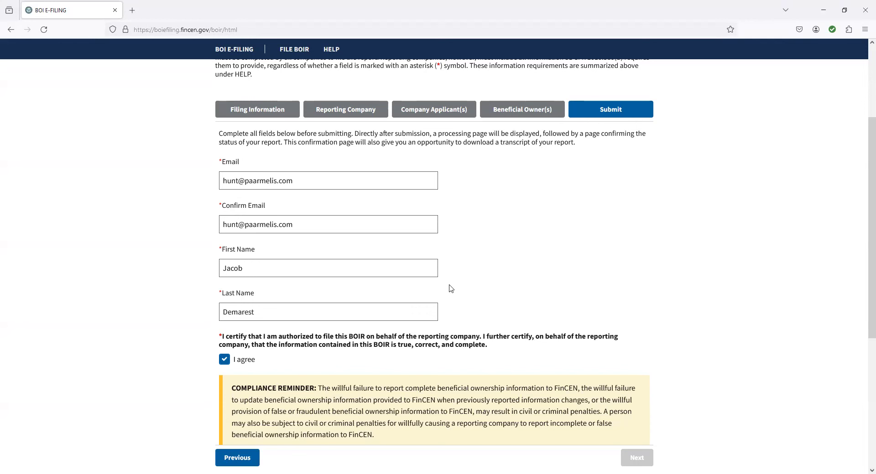
scroll(410, 234, "down", 3)
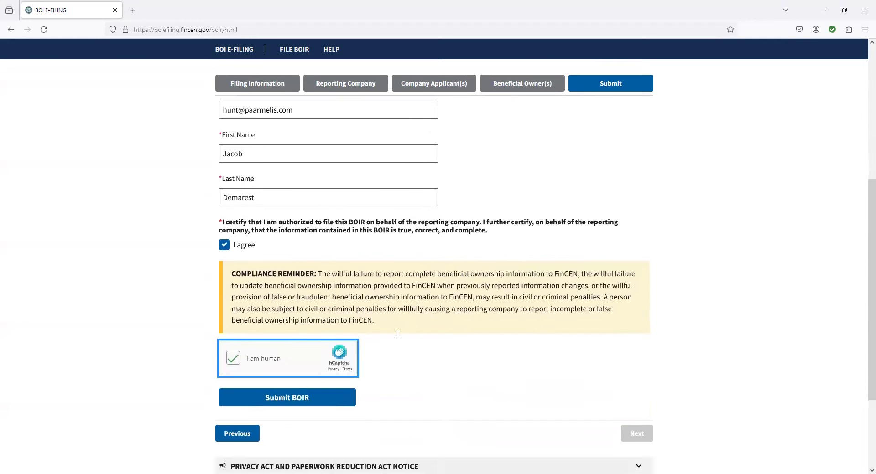
scroll(398, 335, "up", 1)
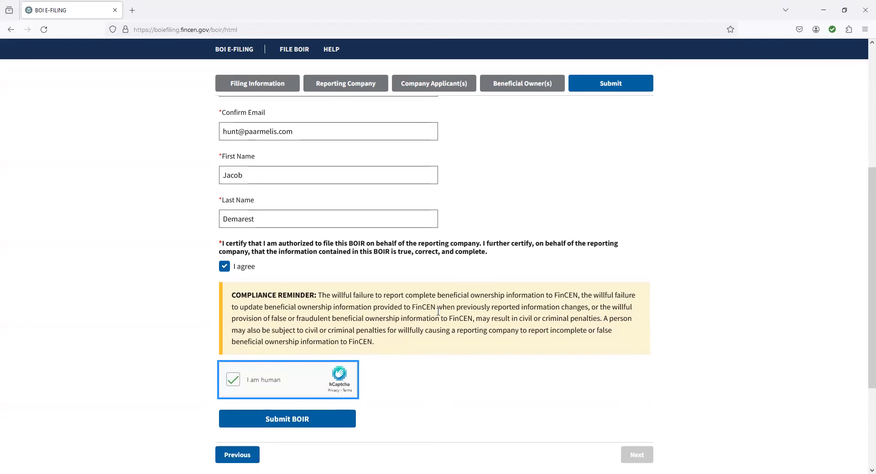
Step: Scroll through the Submit page to recheck the hCaptcha box and the filled submitter and certification details
scroll(438, 312, "up", 4)
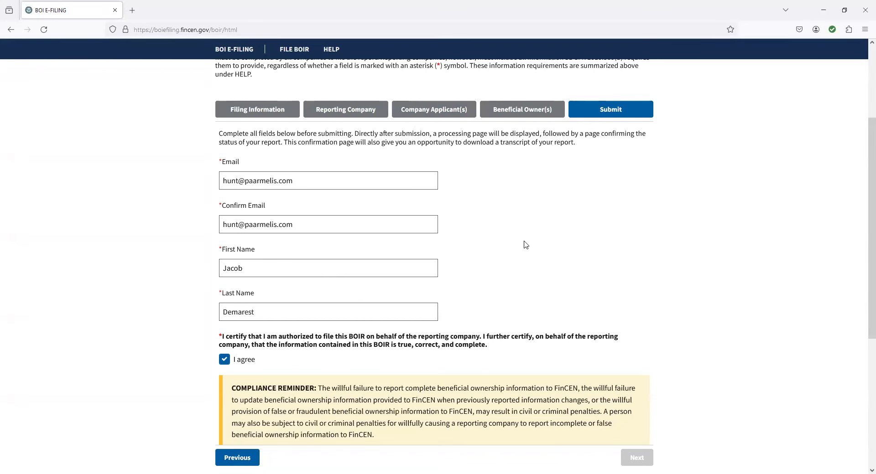
scroll(525, 245, "down", 1)
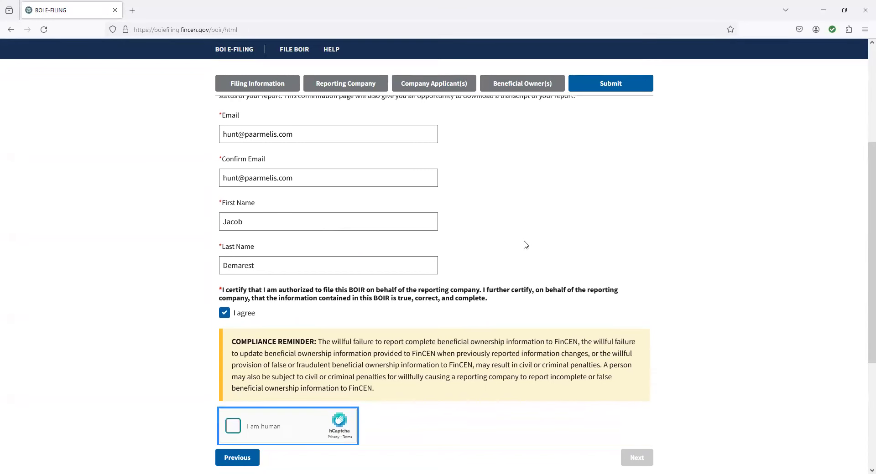
scroll(526, 245, "down", 1)
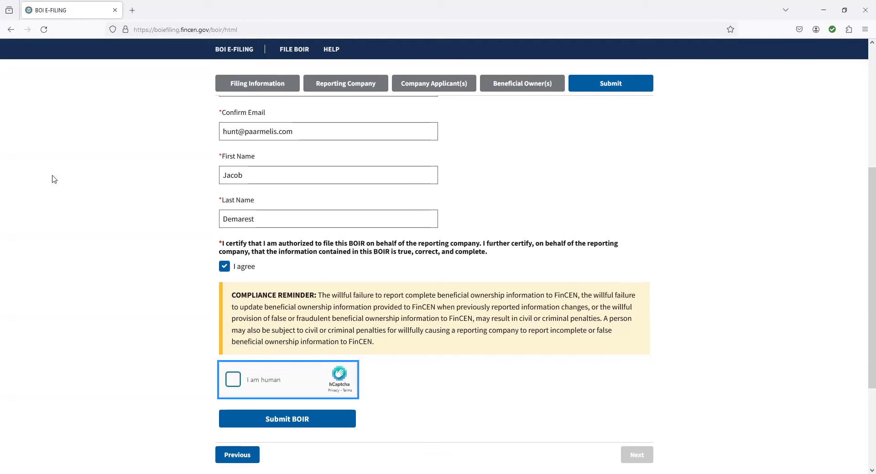